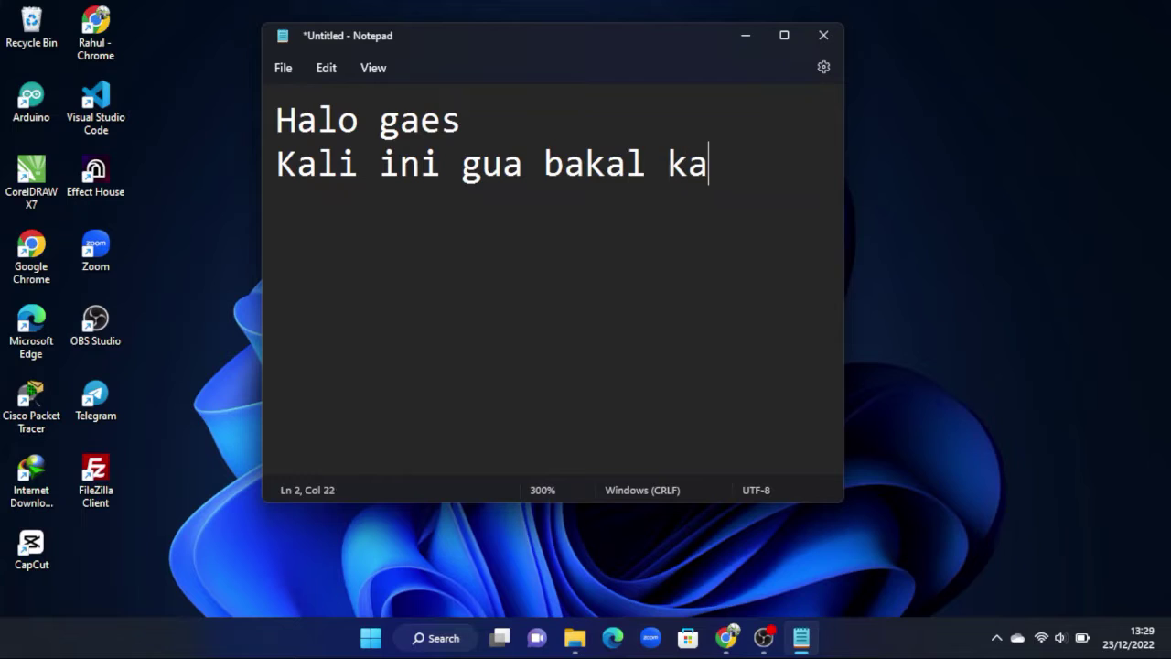
Continue the note's text with "tutorial membuat monitoring suhu dengan blynk pada platform wokwi", broken over several lines.
{"action": "key", "text": "Return"}
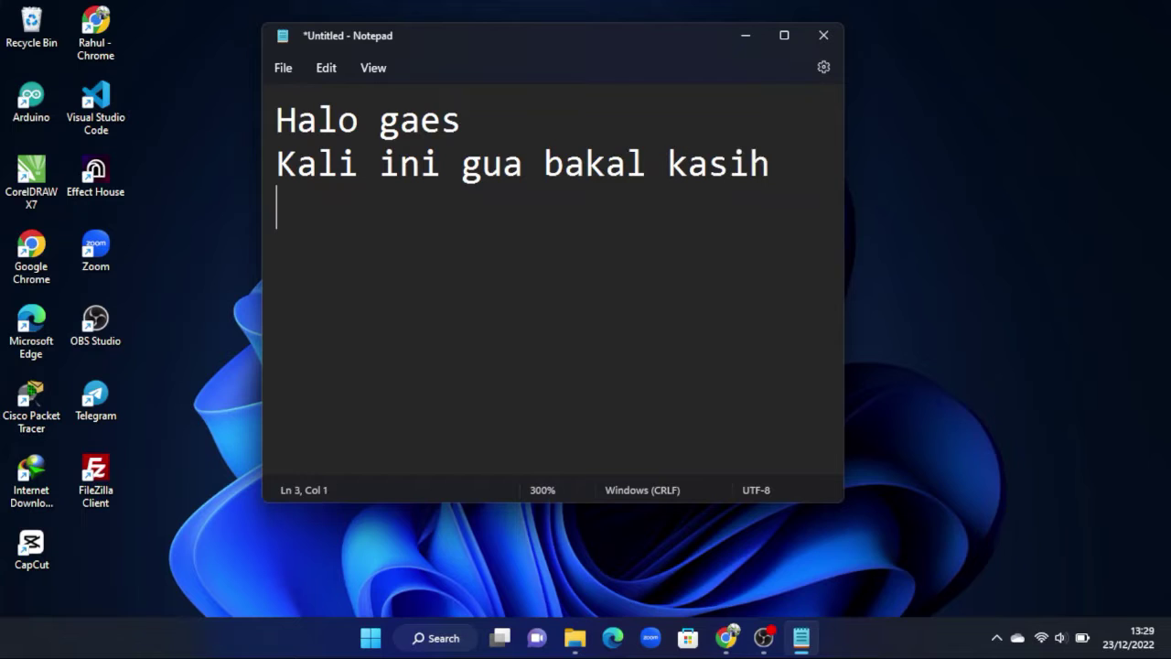
{"action": "type", "text": "tut"}
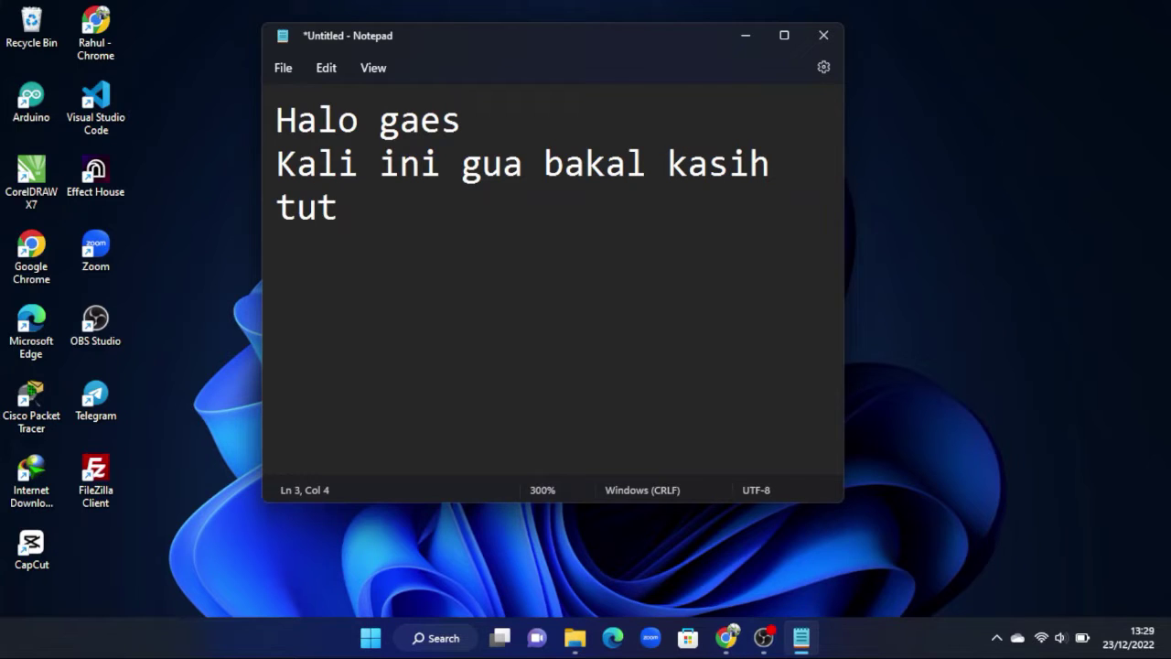
{"action": "type", "text": "orial "}
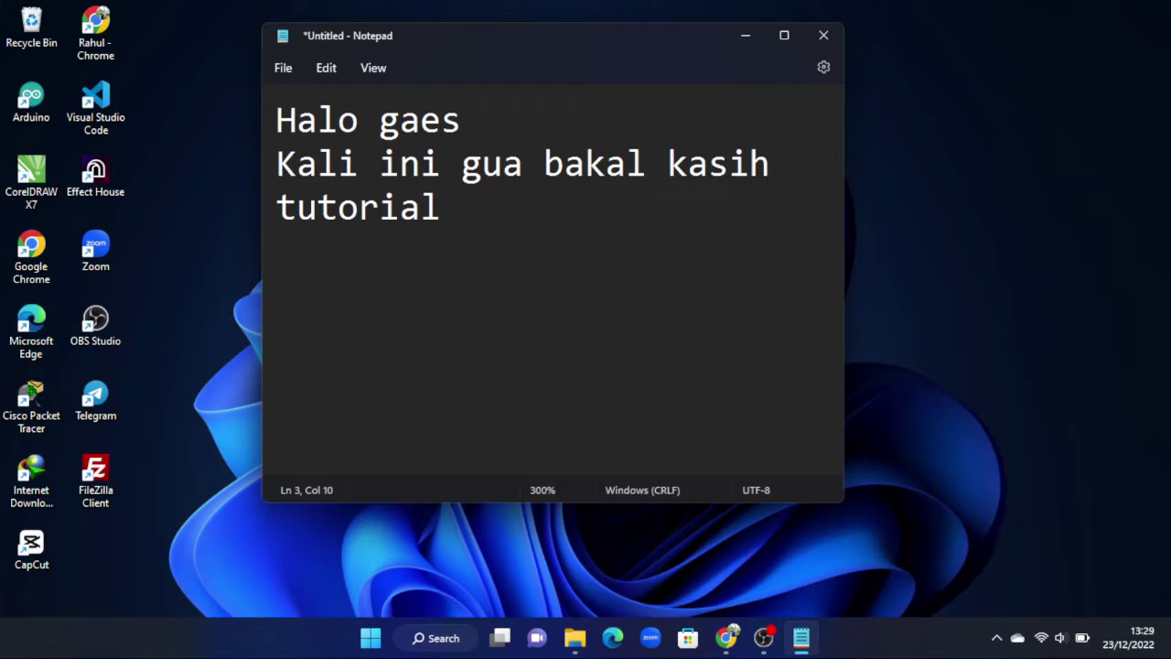
{"action": "type", "text": "membuat"}
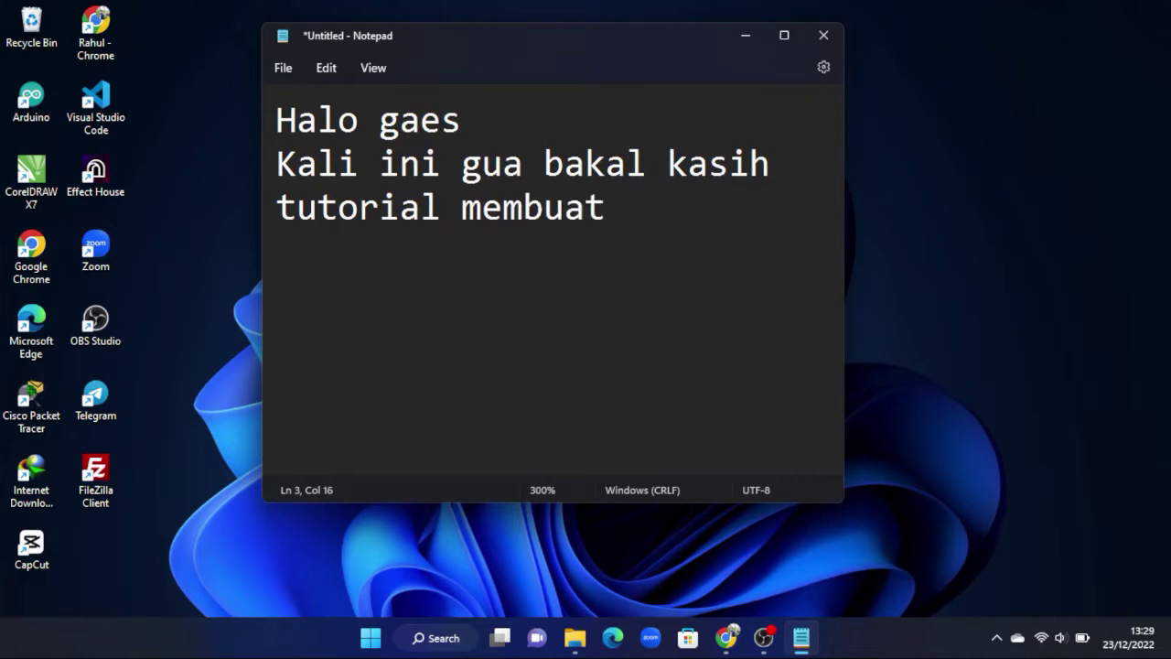
{"action": "type", "text": " mon"}
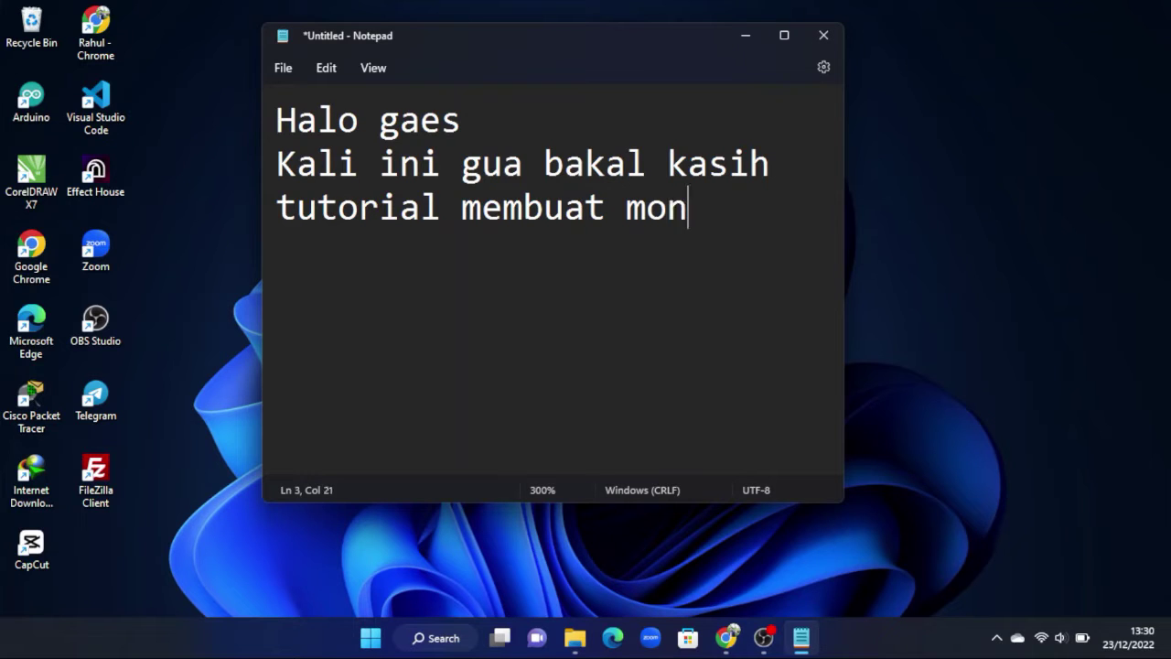
{"action": "type", "text": "itoring"}
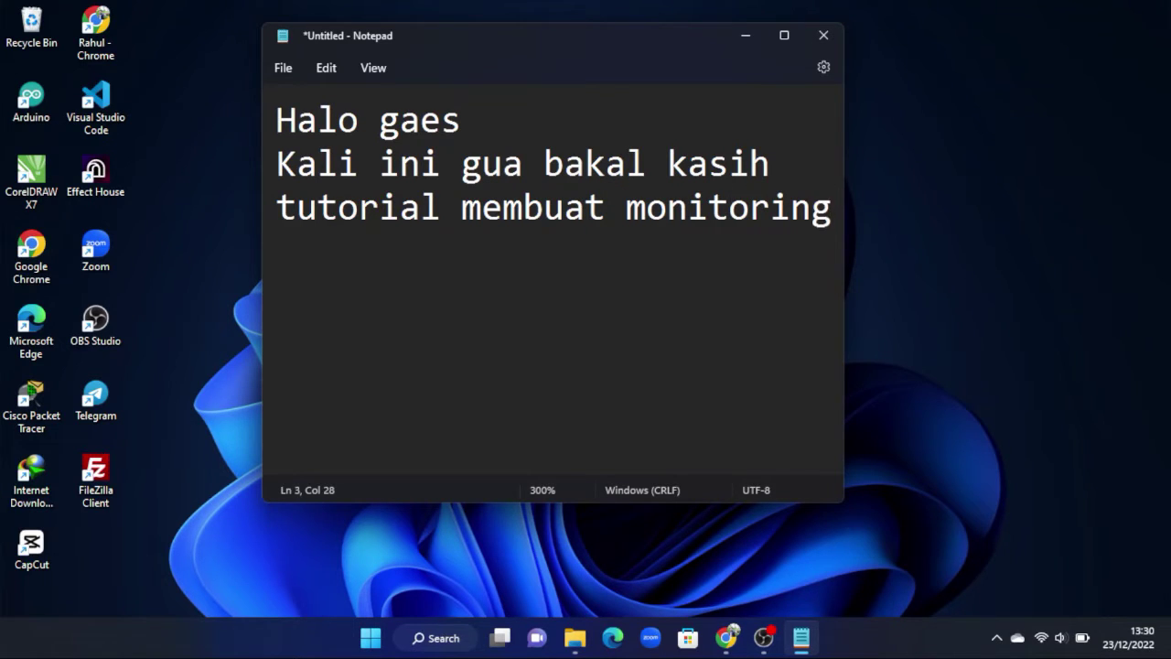
{"action": "key", "text": "Return"}
{"action": "type", "text": "suhu "}
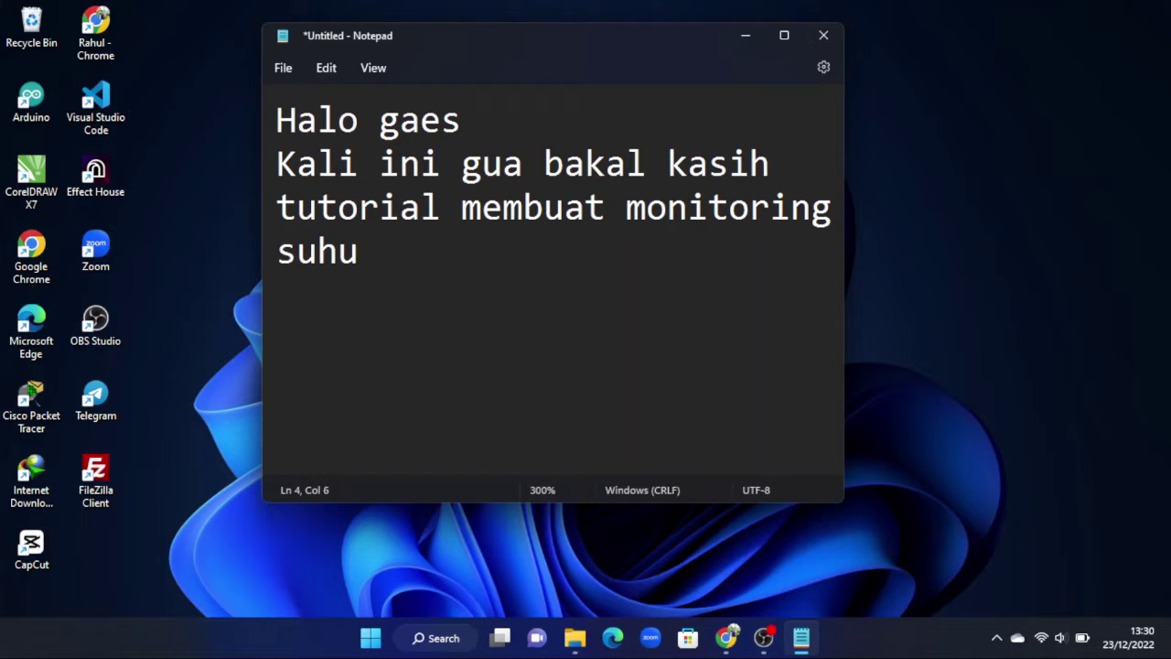
{"action": "type", "text": "denga"}
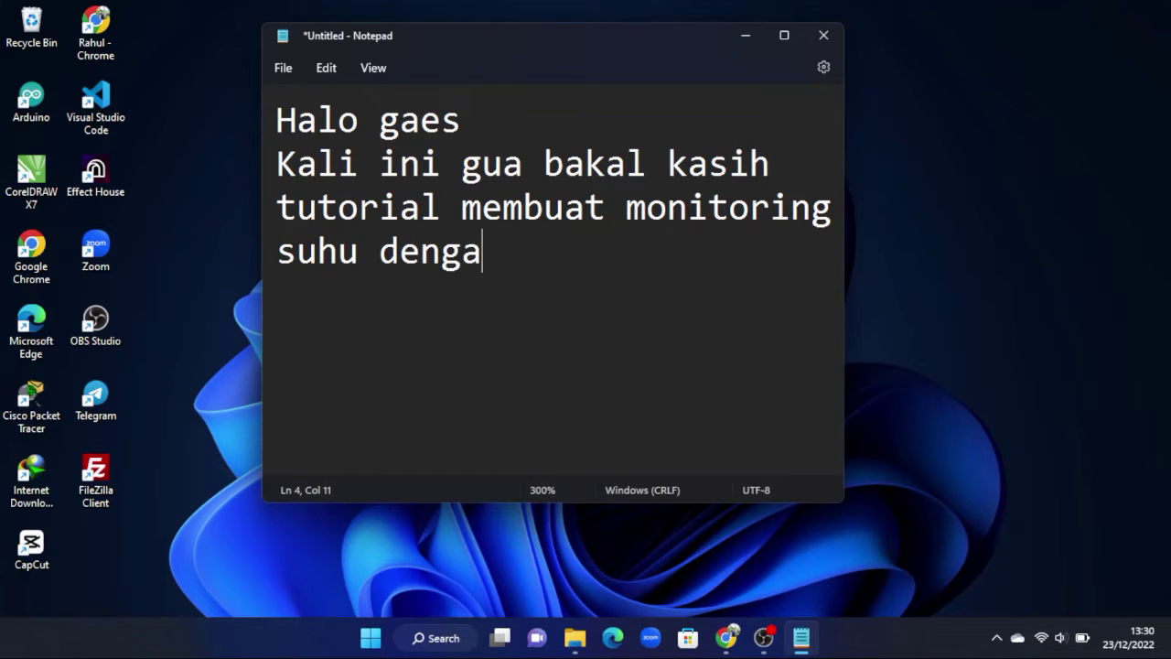
{"action": "type", "text": "n blynk"}
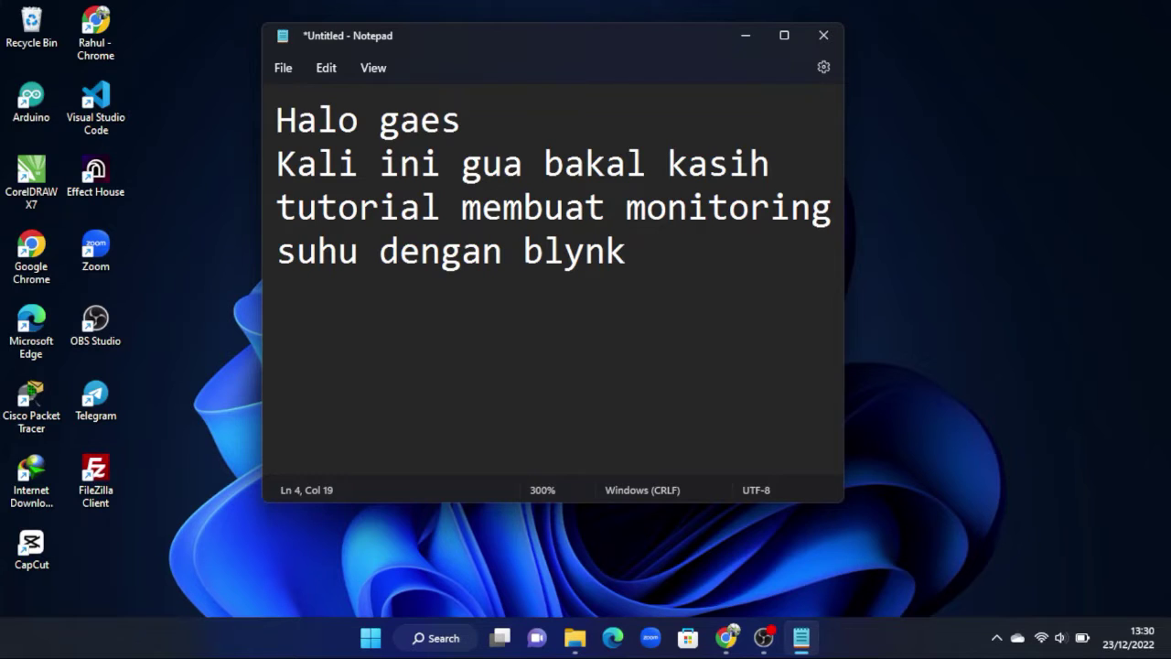
{"action": "type", "text": " pada "}
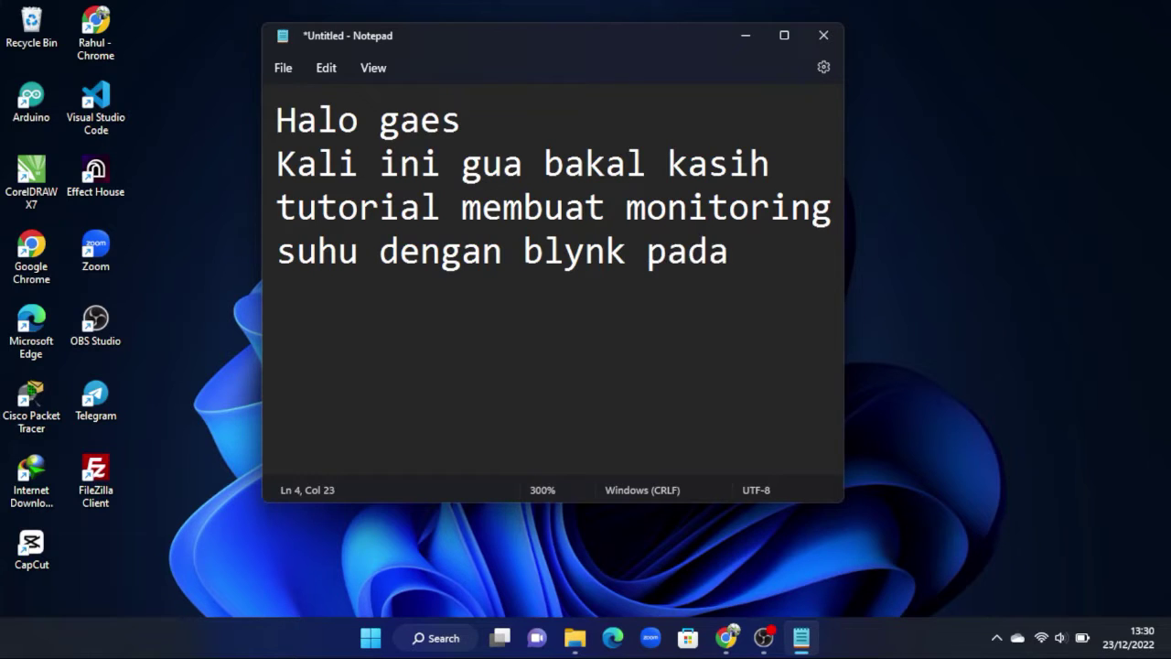
{"action": "type", "text": "platform"}
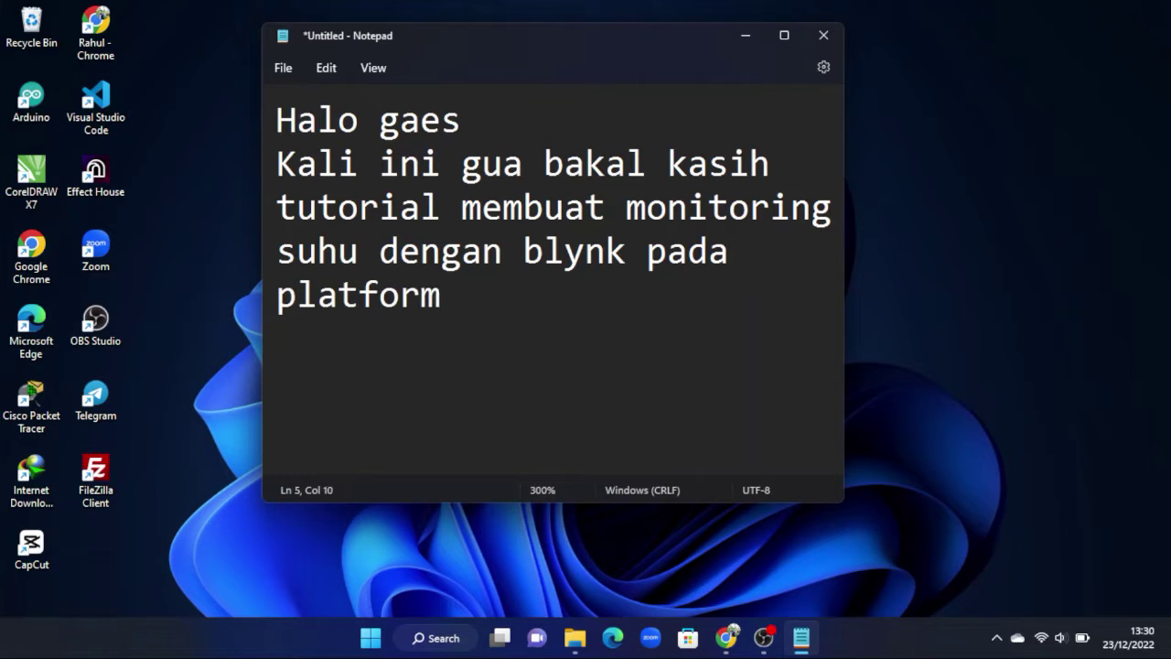
{"action": "type", "text": " wokwi "}
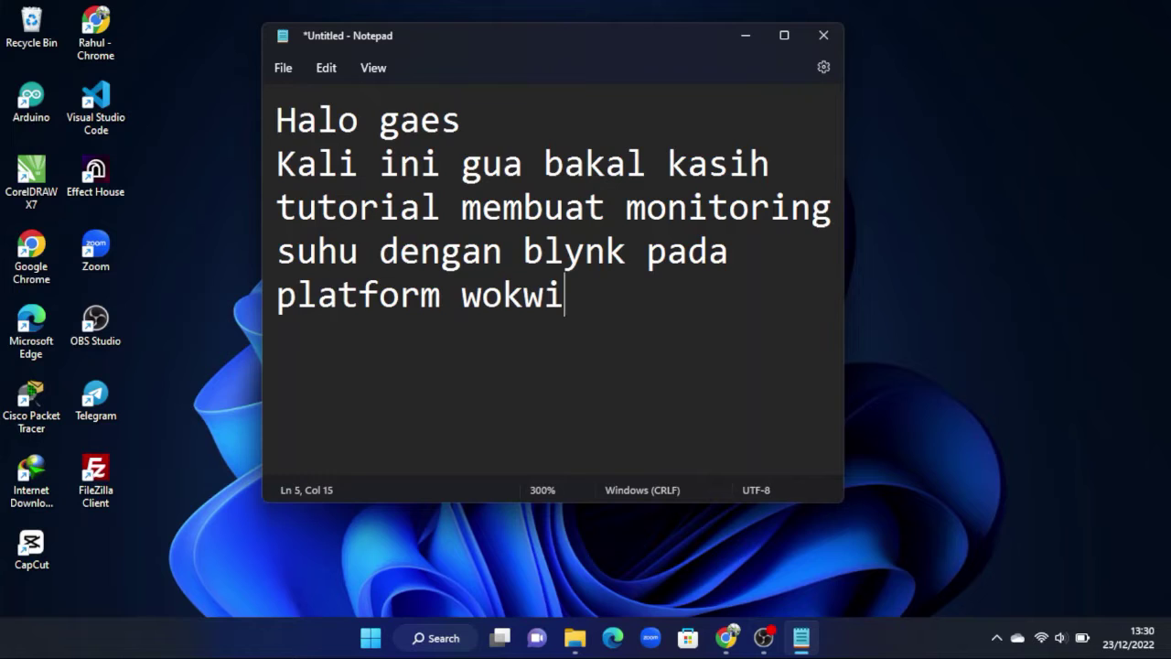
Add the closing text "Ok langsung saja simak videonya!!!" to the note and close it without saving.
{"action": "type", "text": "Ok "}
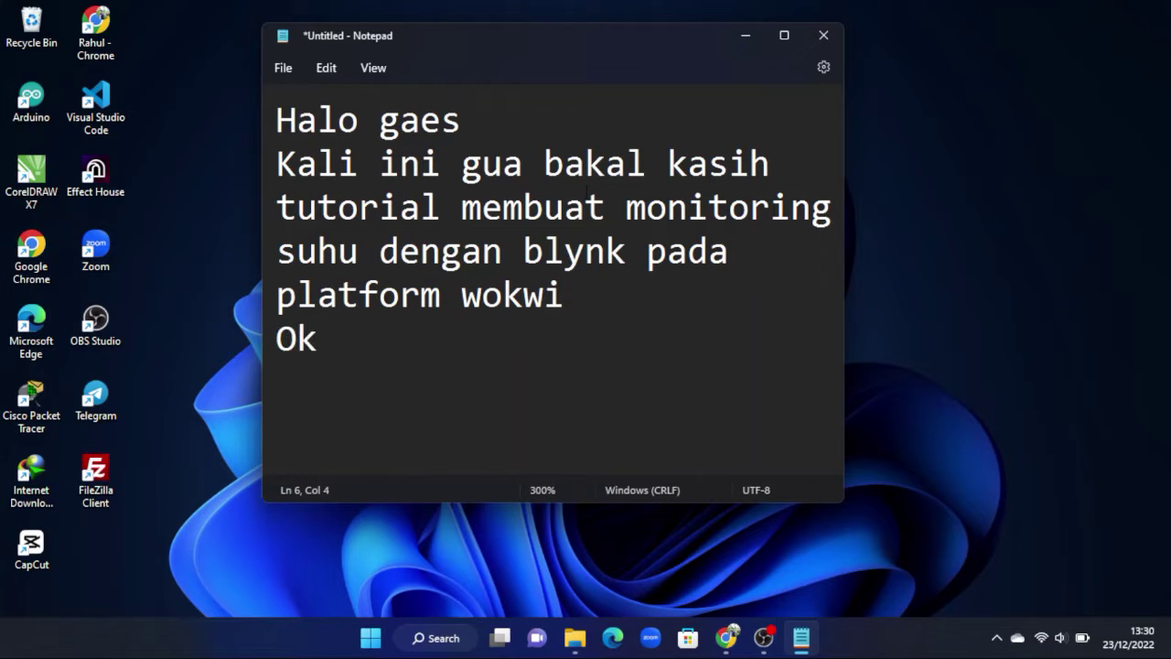
{"action": "type", "text": "langsung s"}
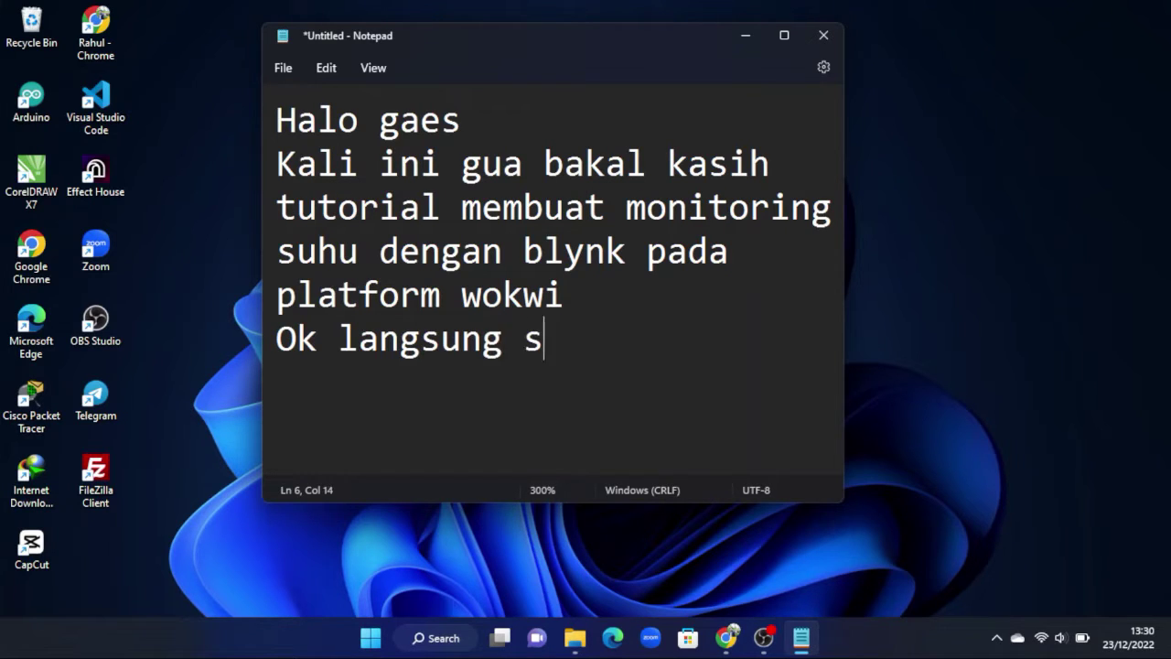
{"action": "type", "text": "aja simak"}
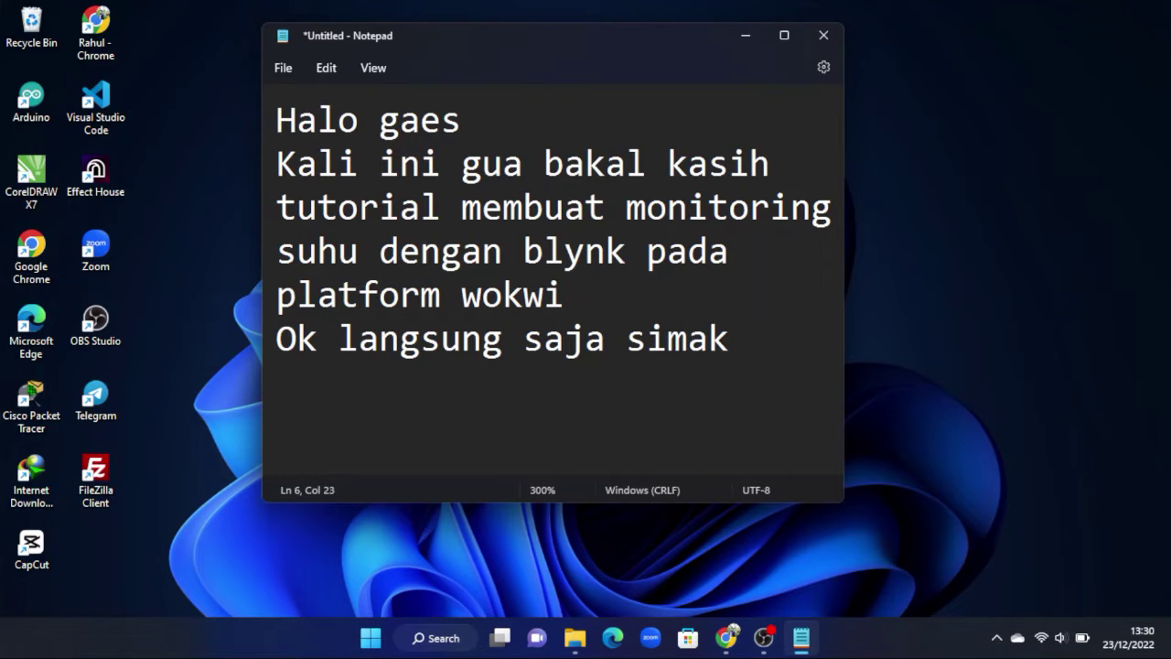
{"action": "key", "text": "Return"}
{"action": "type", "text": "videonya"}
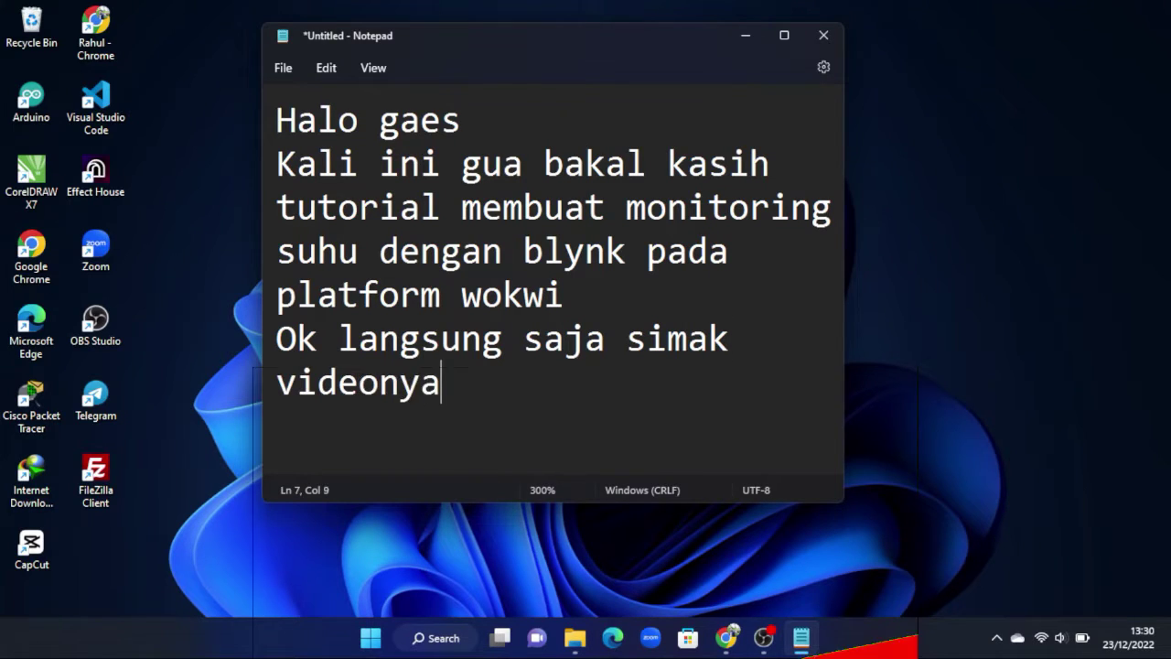
{"action": "type", "text": "!!!"}
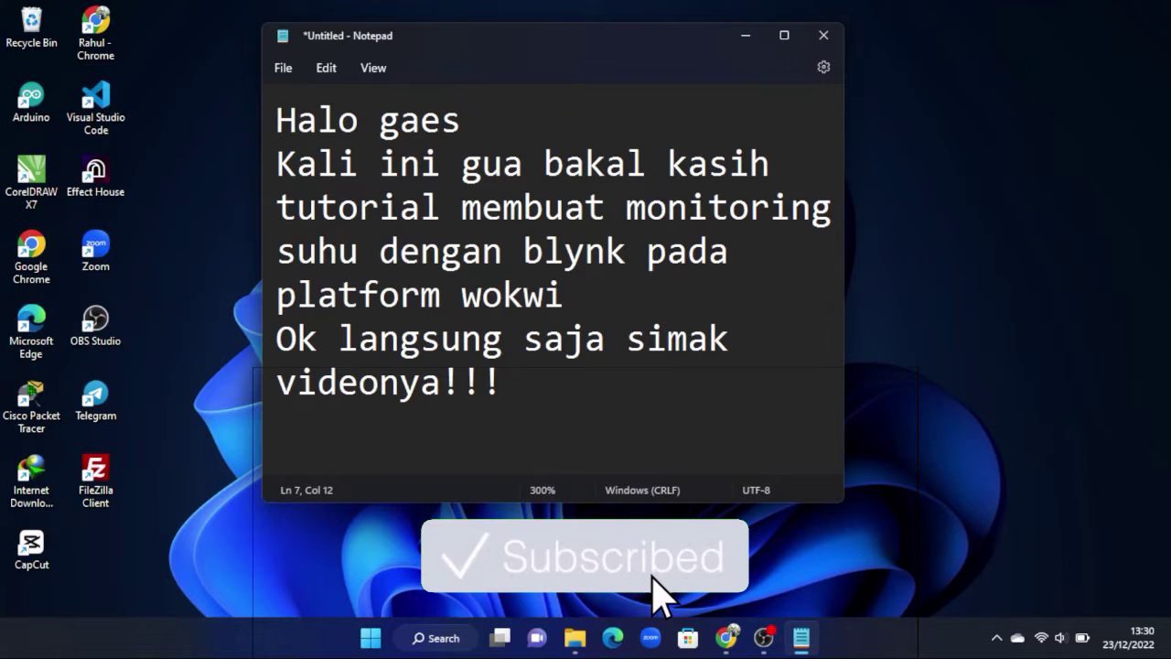
{"action": "left_click", "coordinate": [837, 30]}
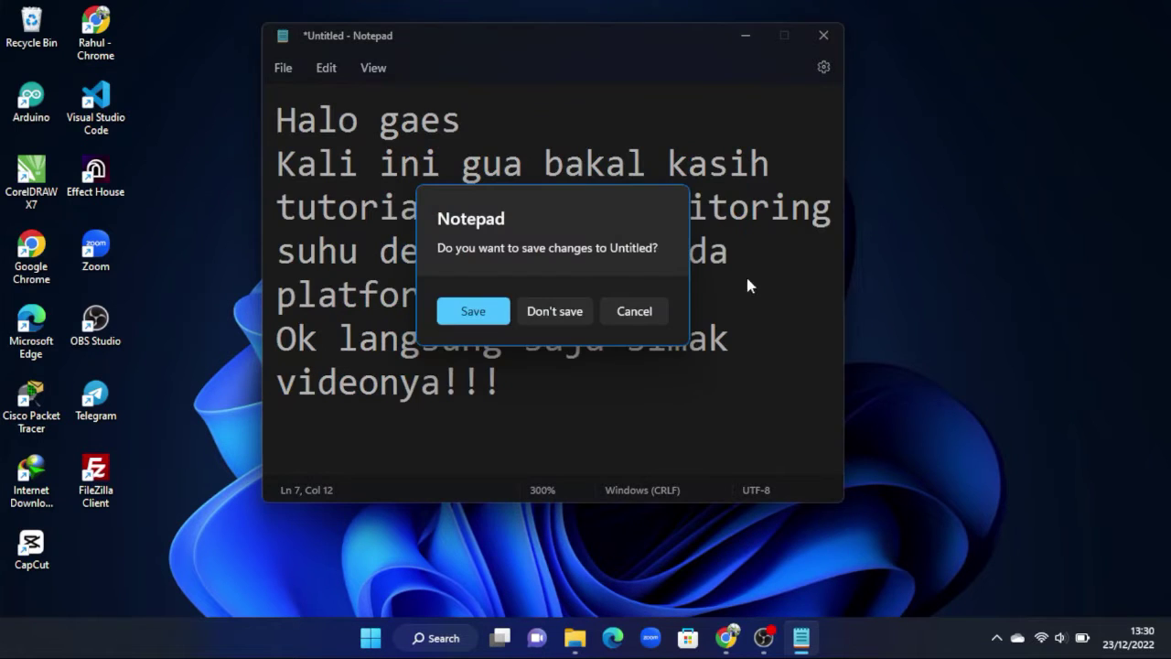
{"action": "left_click", "coordinate": [554, 311]}
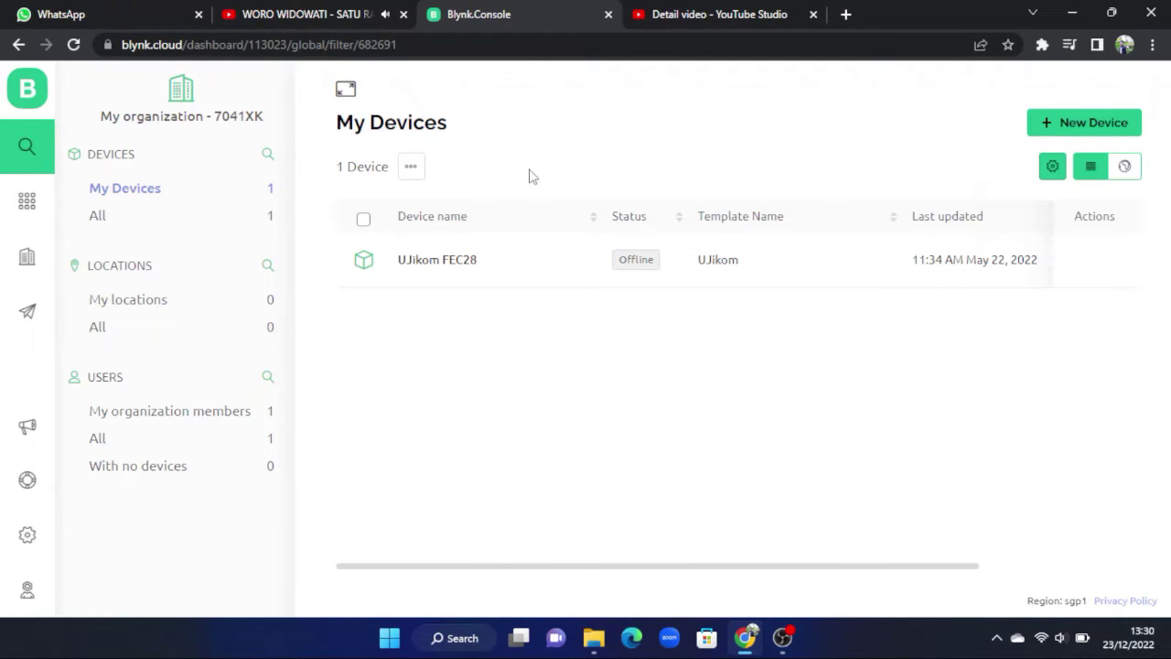
In the Blynk console, start a new template and name it "Monitoring Suhu".
{"action": "left_click", "coordinate": [4, 199]}
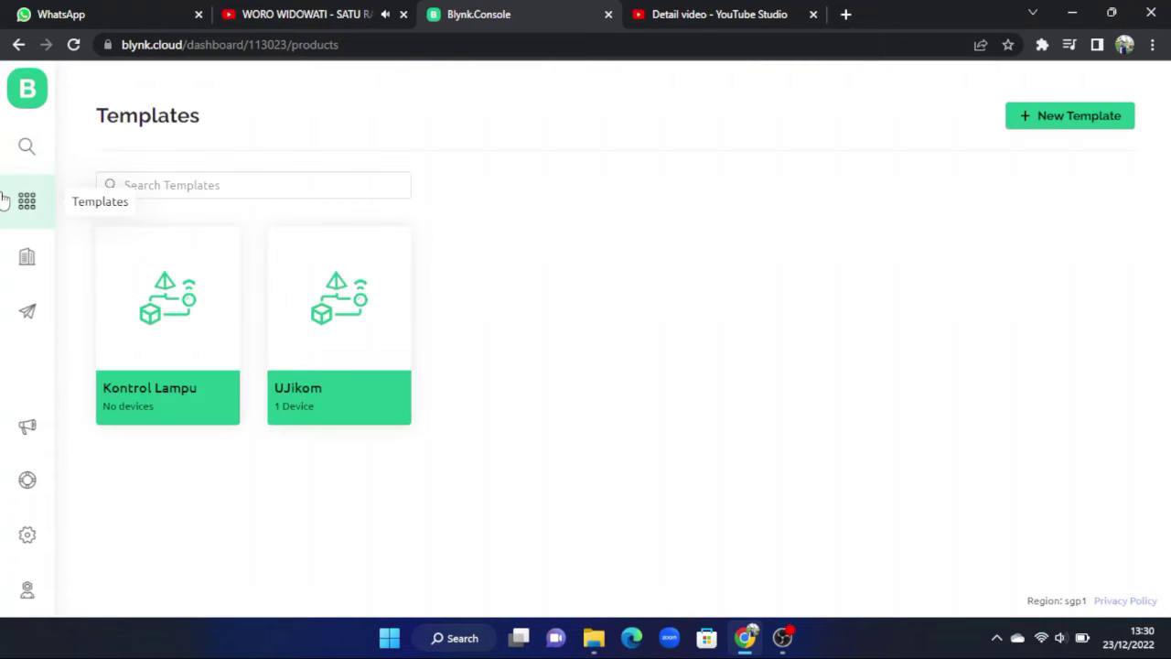
{"action": "left_click", "coordinate": [1072, 119]}
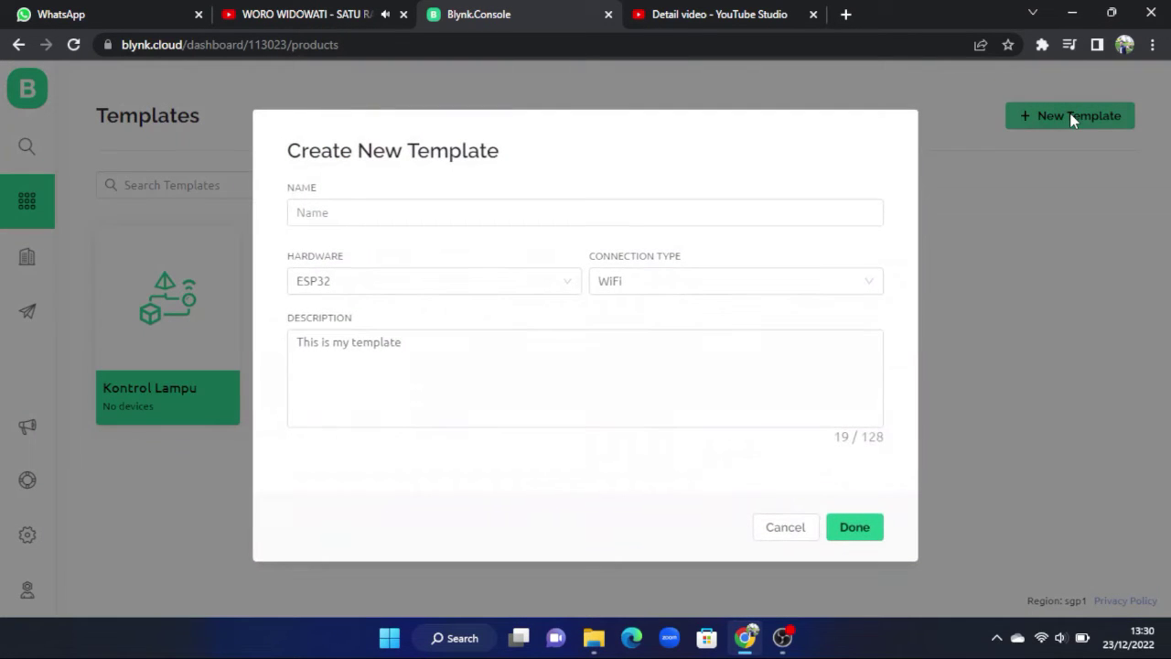
{"action": "left_click", "coordinate": [477, 212]}
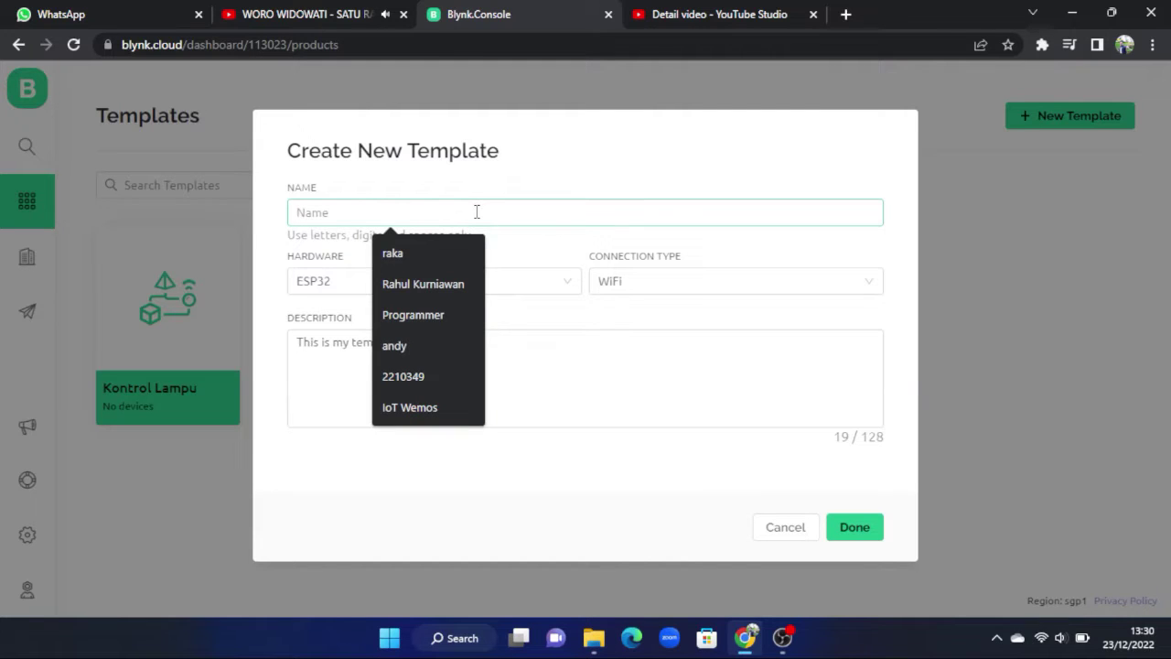
{"action": "type", "text": "Moni"}
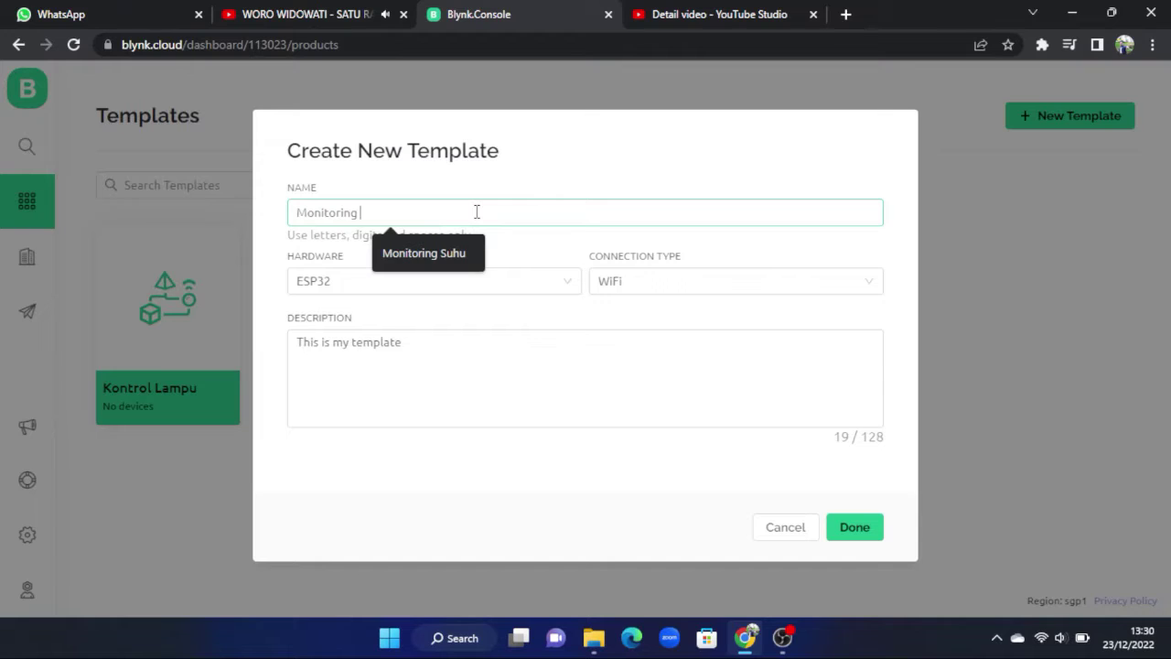
{"action": "type", "text": "toring"}
{"action": "left_click", "coordinate": [434, 244]}
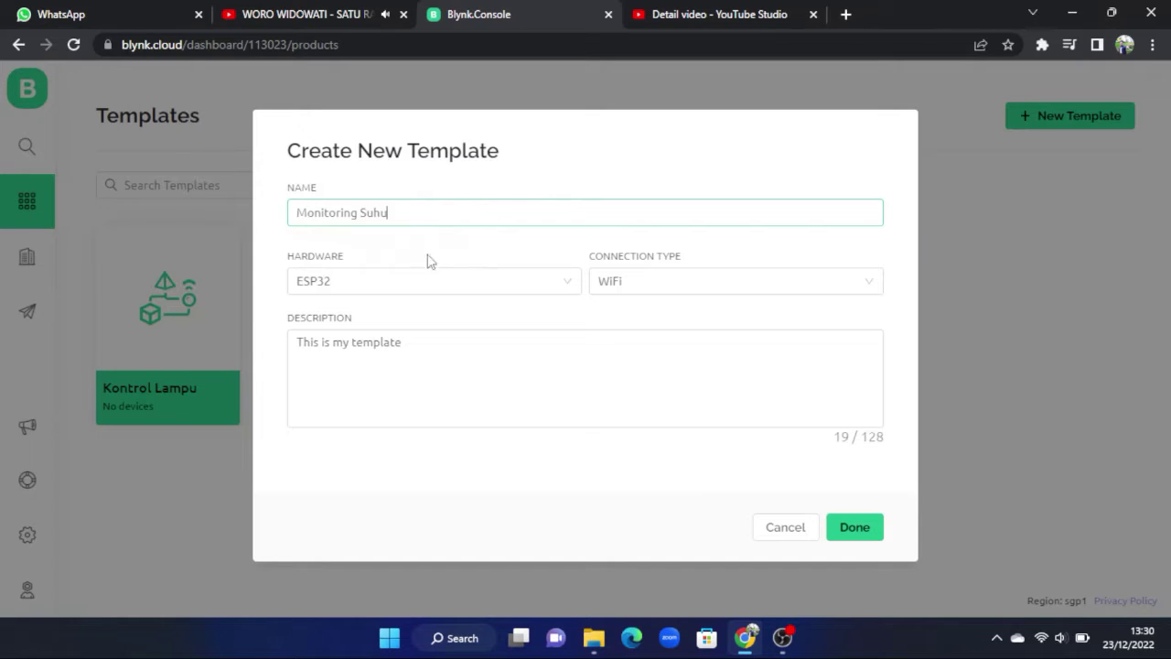
Replace the template's description with "Ini adalah template monitoring suhu" and create the template.
{"action": "left_click_drag", "start_coordinate": [417, 356], "coordinate": [265, 365]}
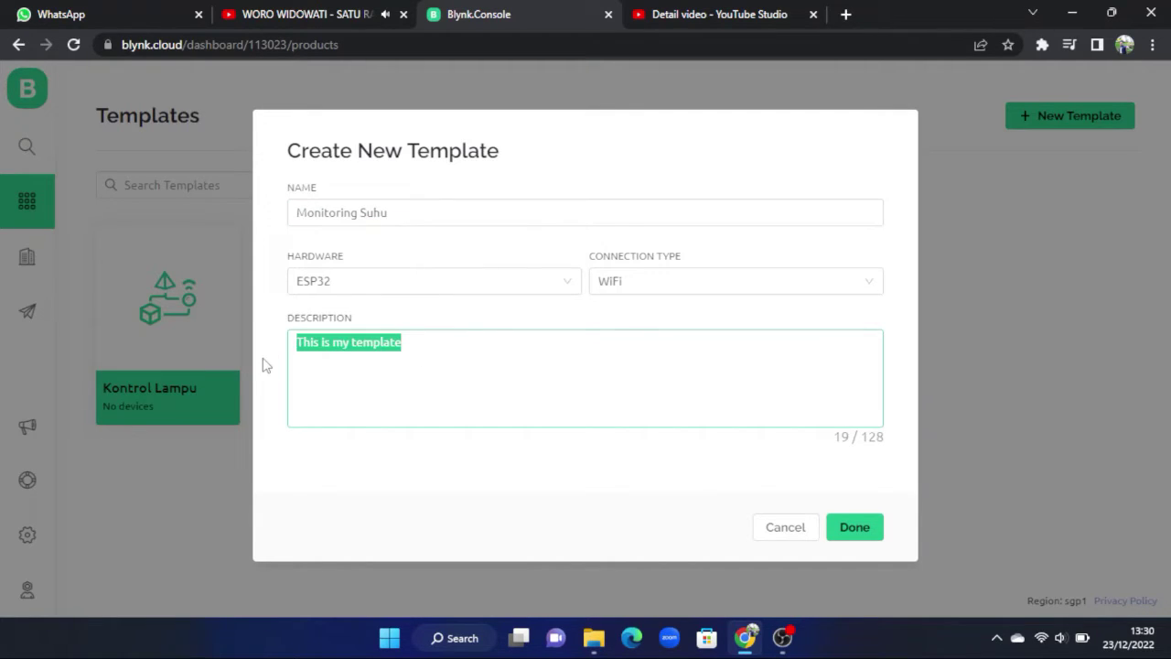
{"action": "type", "text": "Ini"}
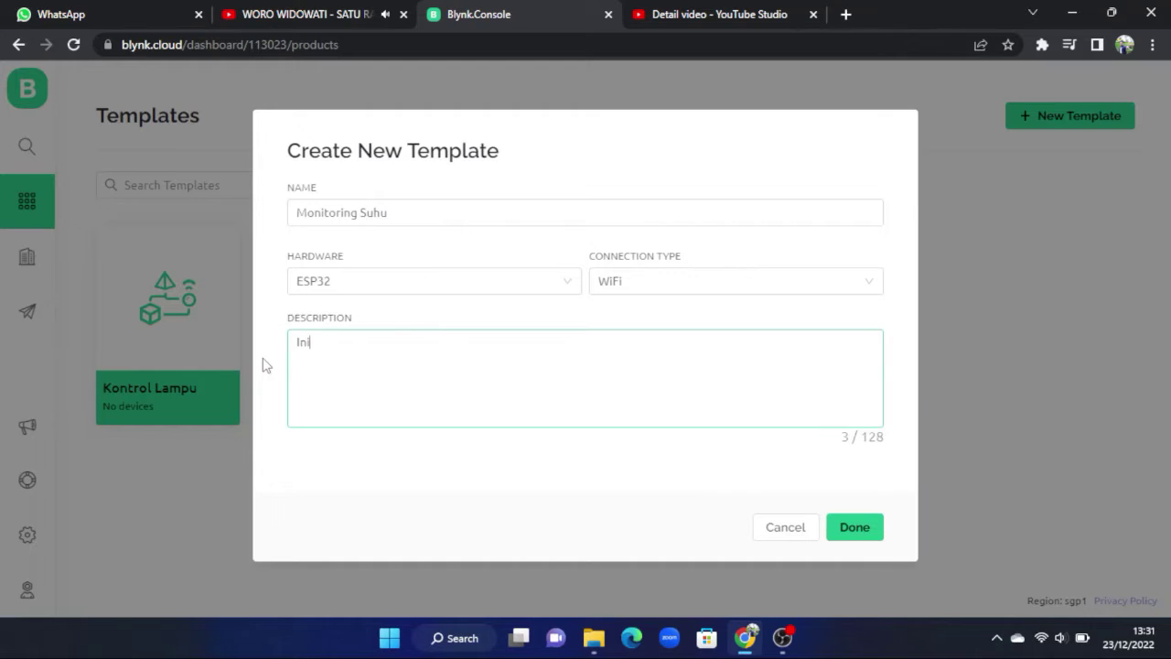
{"action": "type", "text": " adalah template monitoring suhu"}
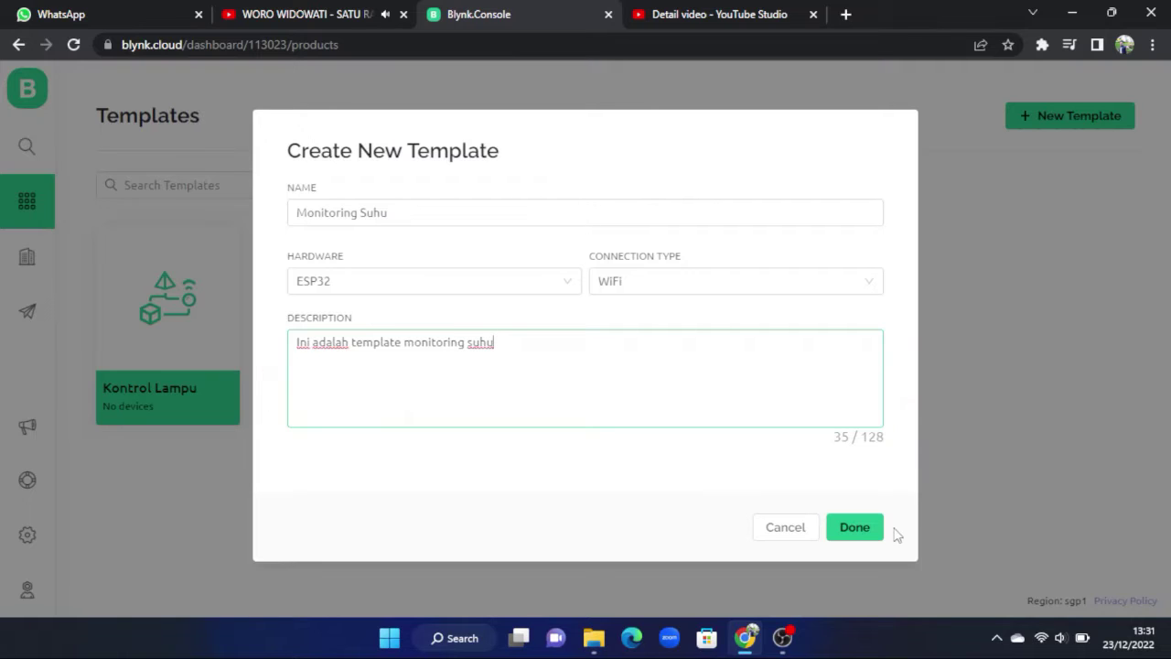
{"action": "left_click", "coordinate": [855, 528]}
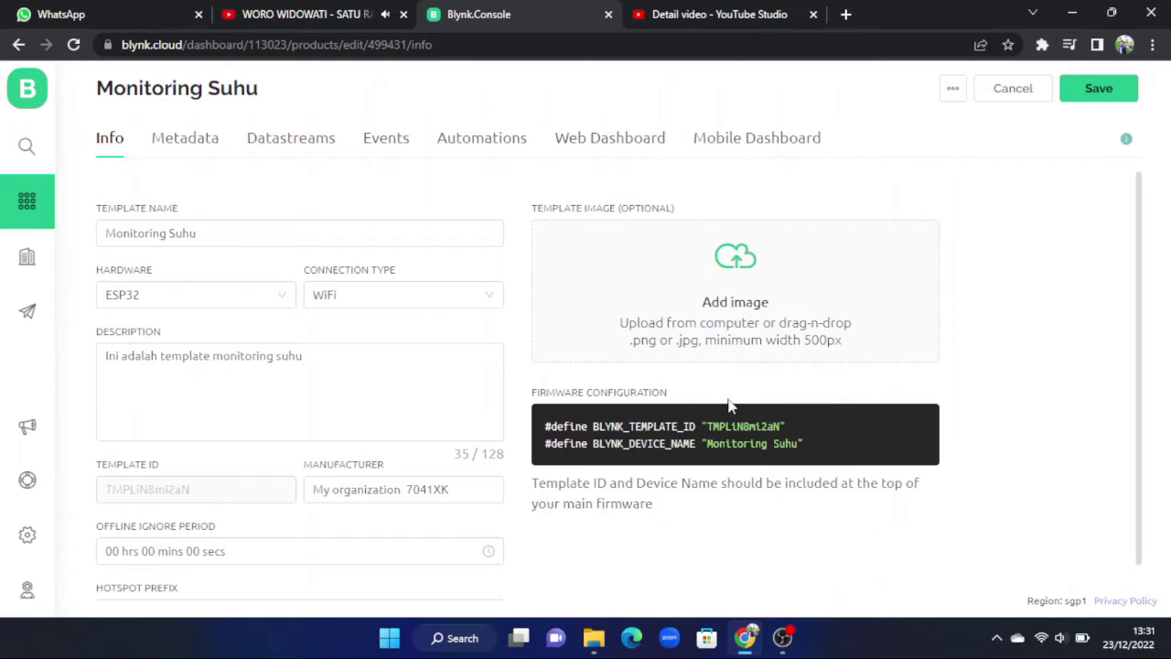
Start a virtual pin datastream for the template and name it "Suhu".
{"action": "left_click", "coordinate": [310, 145]}
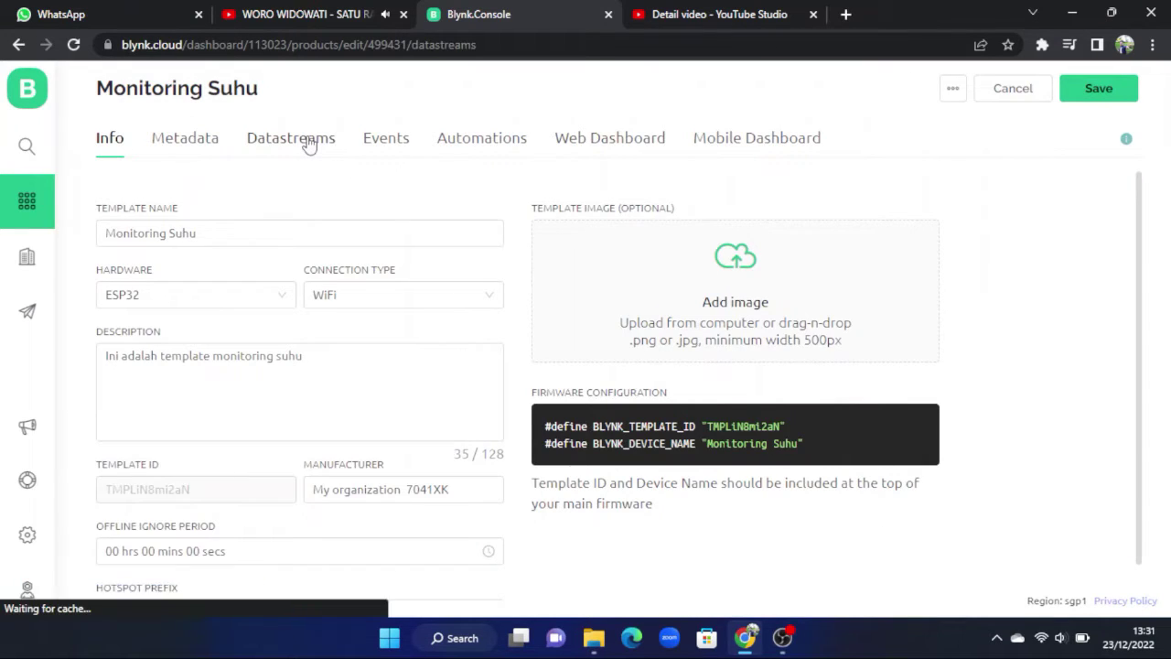
{"action": "left_click", "coordinate": [601, 364]}
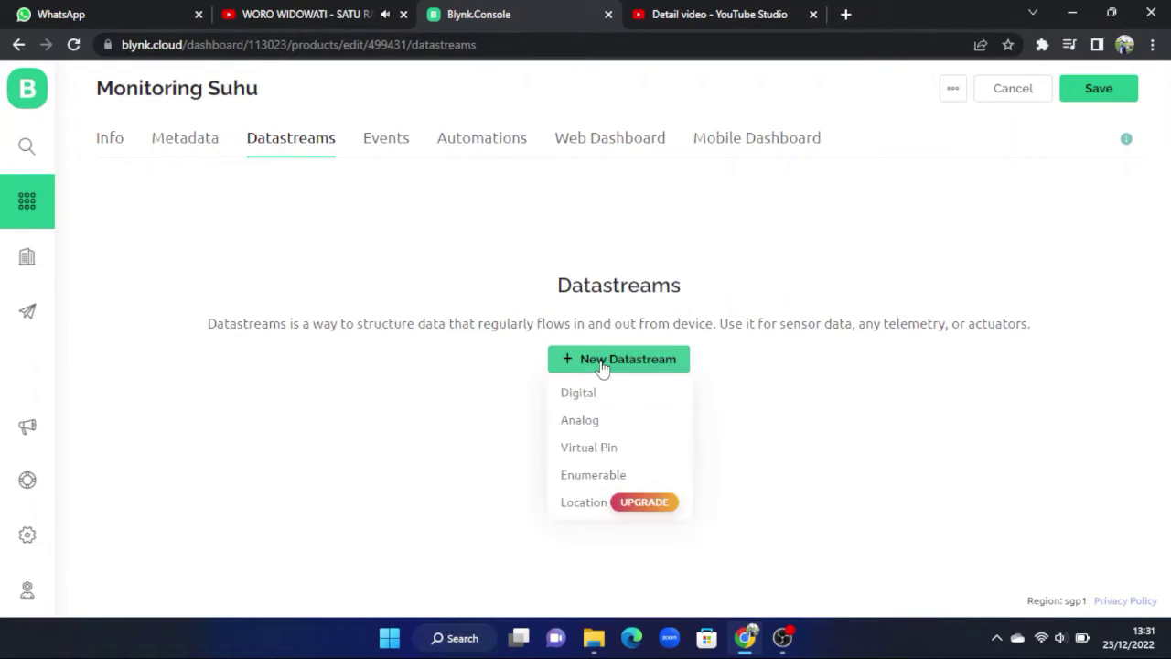
{"action": "left_click", "coordinate": [603, 450]}
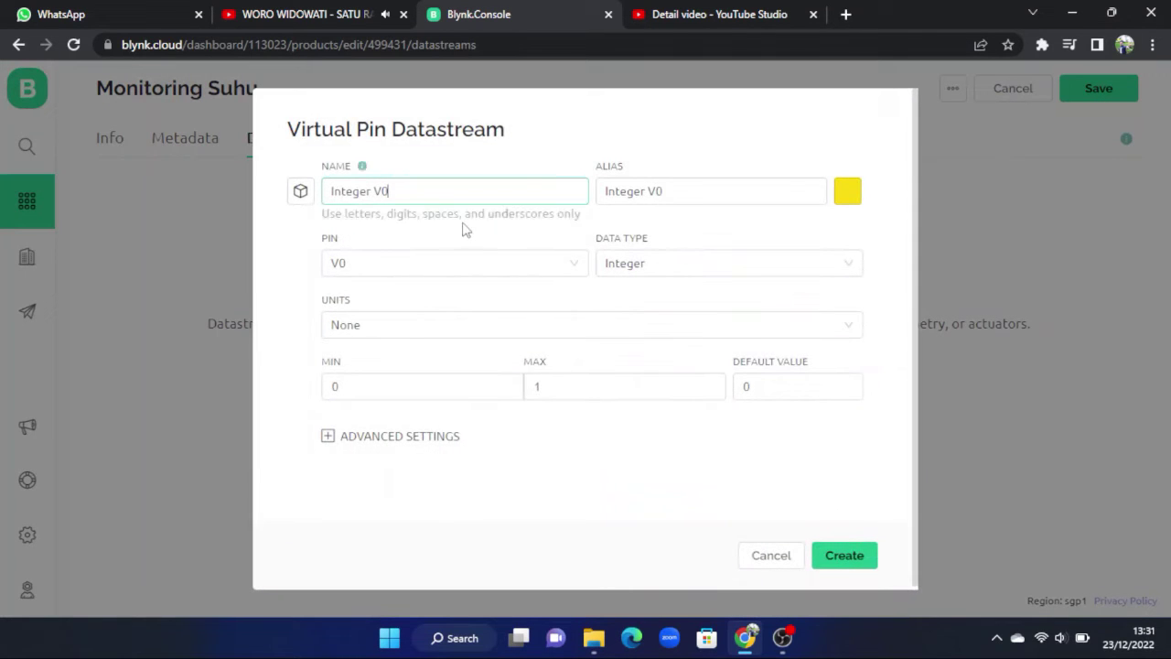
{"action": "left_click_drag", "start_coordinate": [388, 179], "coordinate": [323, 183]}
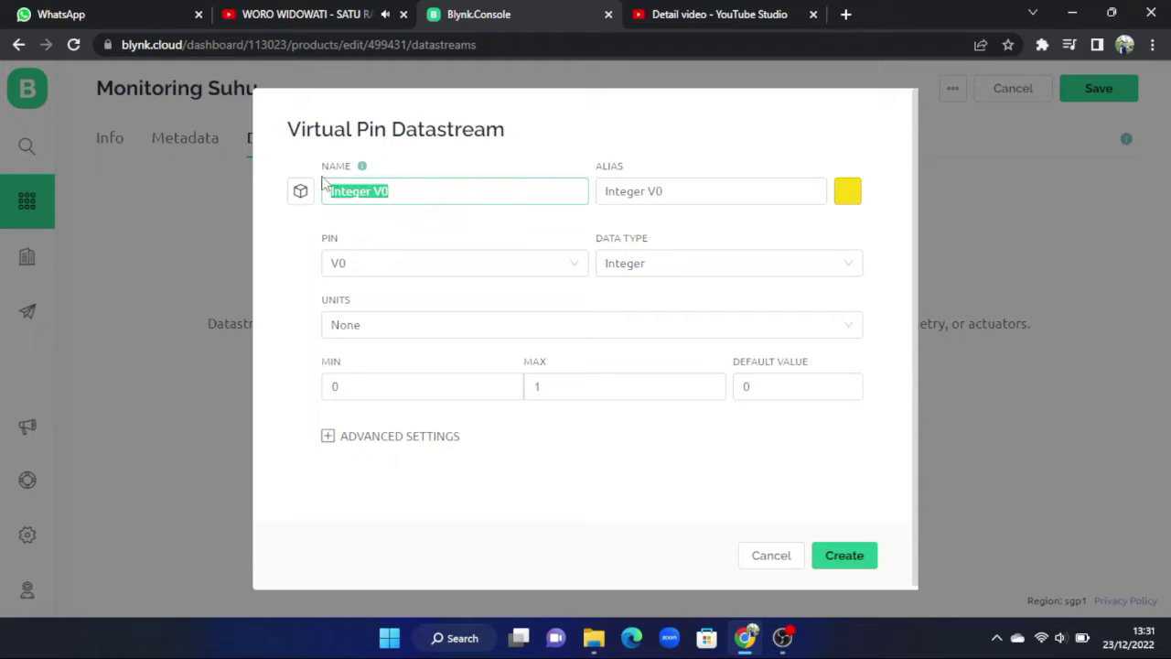
{"action": "type", "text": "S"}
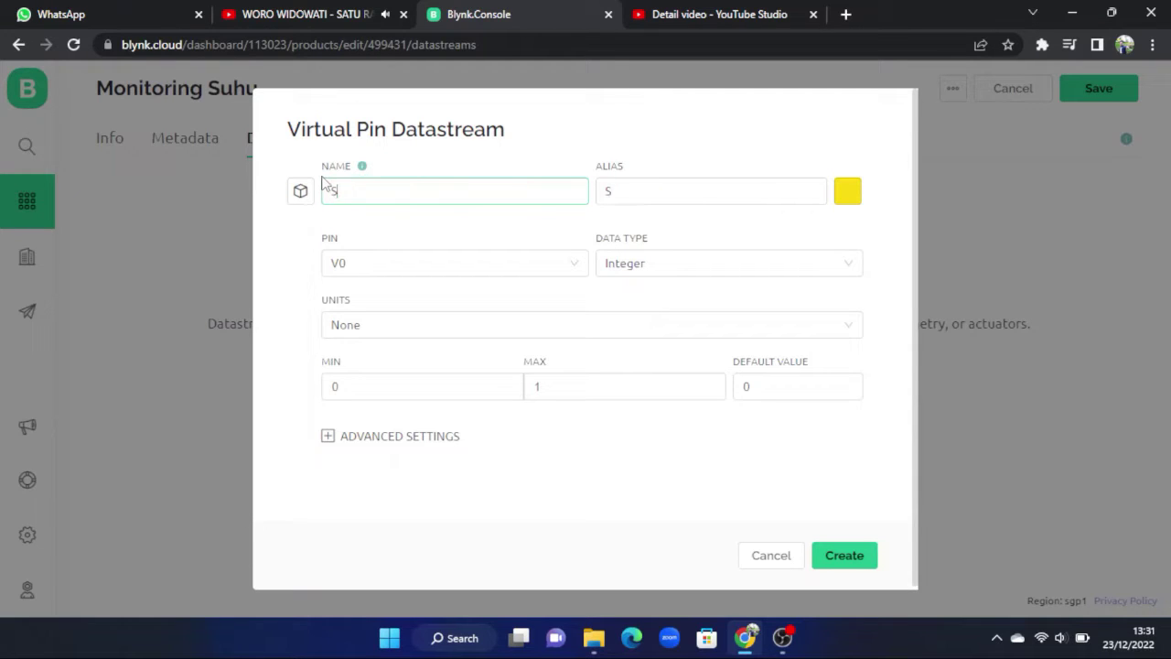
{"action": "type", "text": "uhu"}
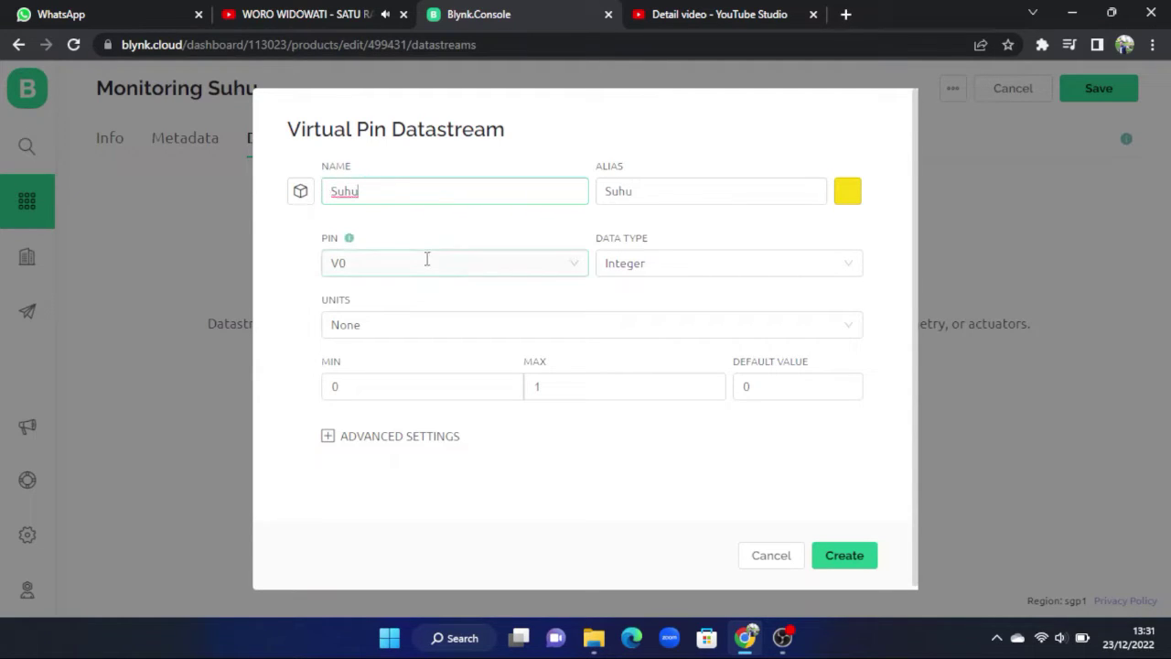
Keep the Suhu datastream on pin V0, set its data type to Double and maximum to 100, and create it.
{"action": "left_click", "coordinate": [426, 259]}
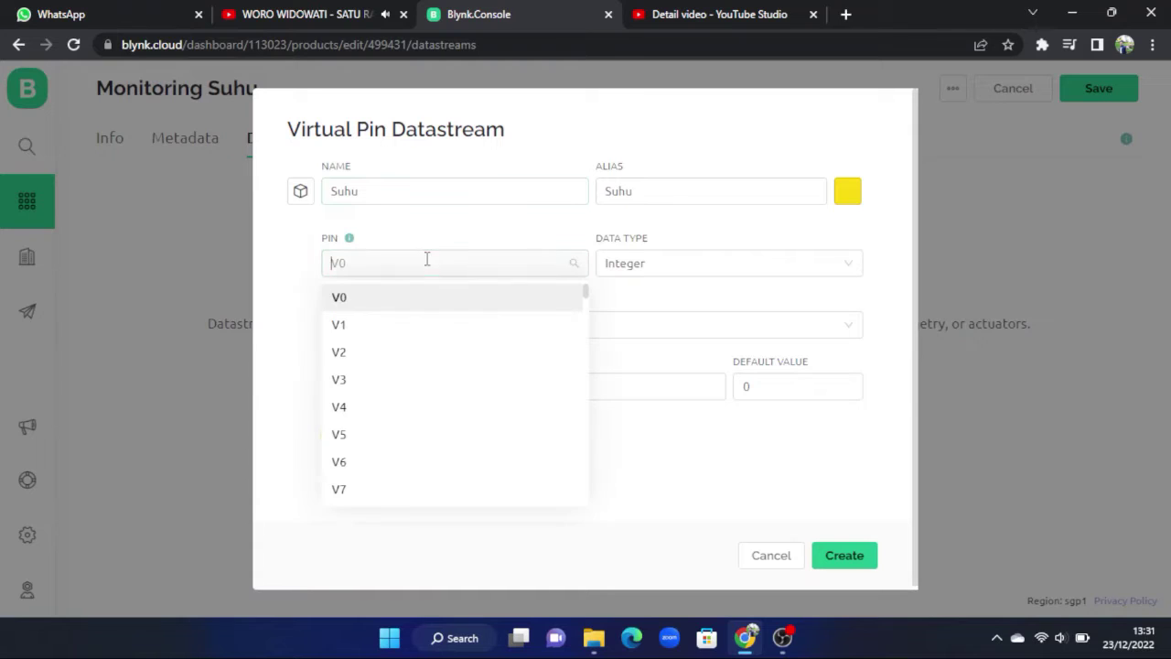
{"action": "left_click", "coordinate": [700, 270]}
{"action": "left_click", "coordinate": [661, 326]}
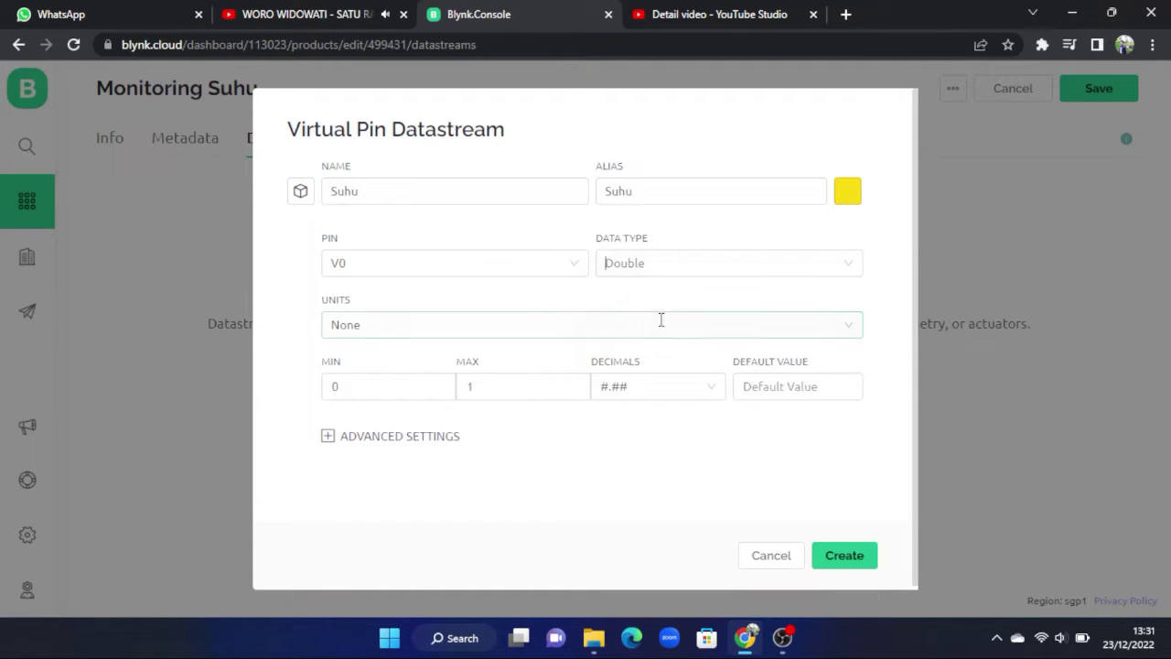
{"action": "left_click", "coordinate": [525, 394]}
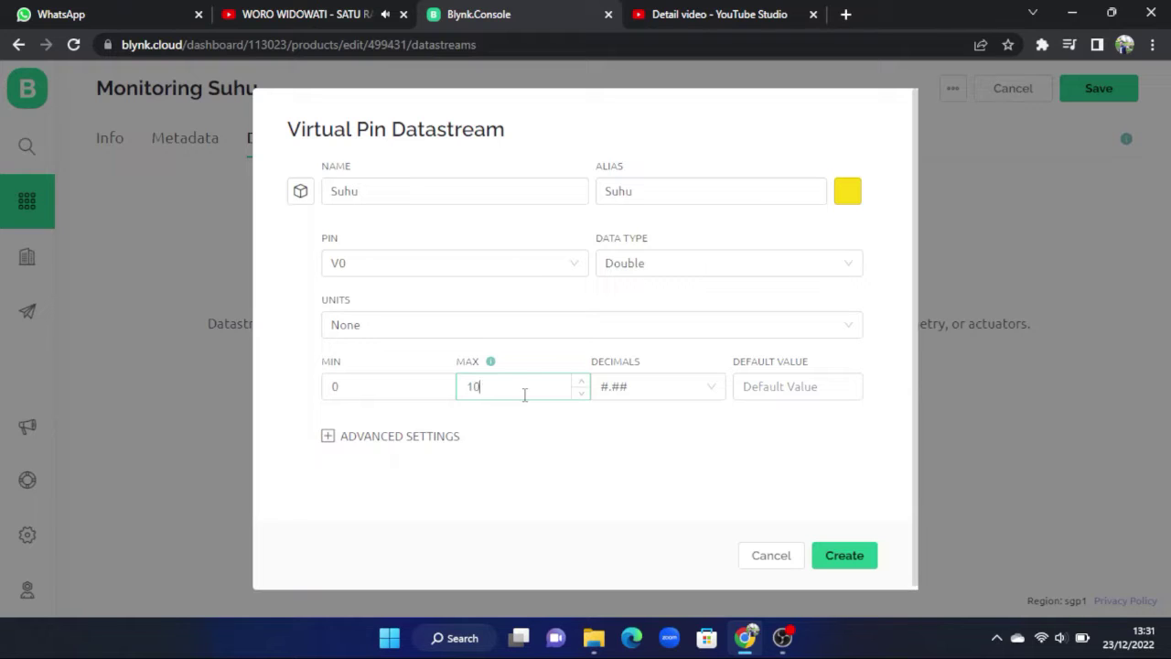
{"action": "left_click", "coordinate": [844, 555]}
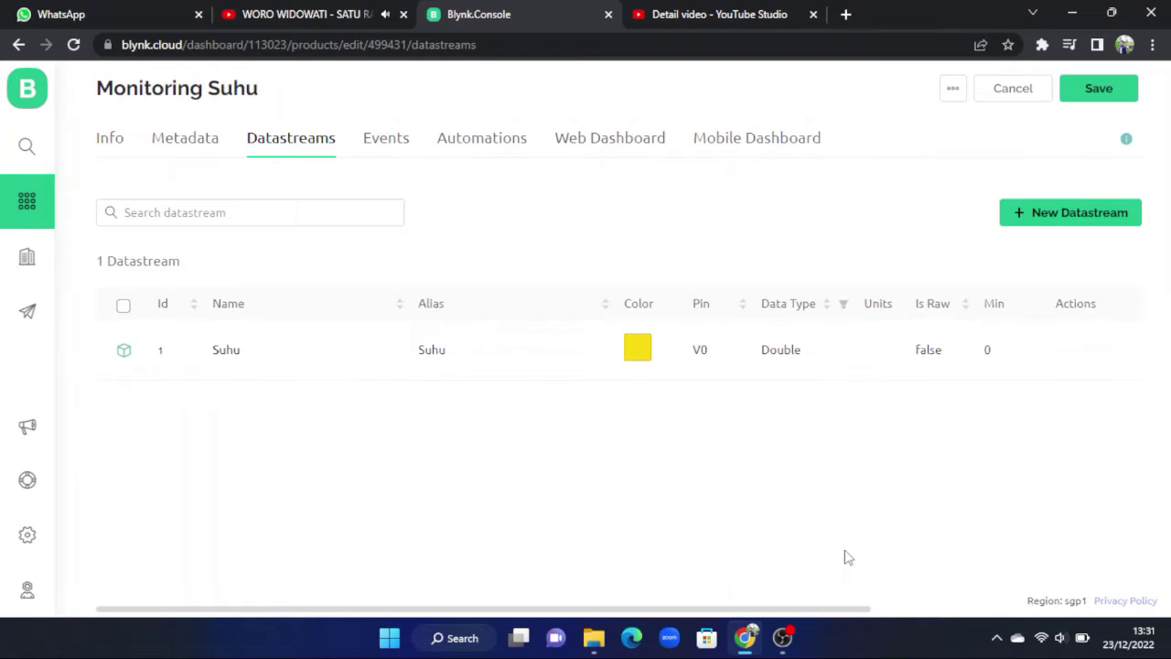
Start a second virtual pin datastream and name it "Kelembaban".
{"action": "left_click", "coordinate": [1049, 229]}
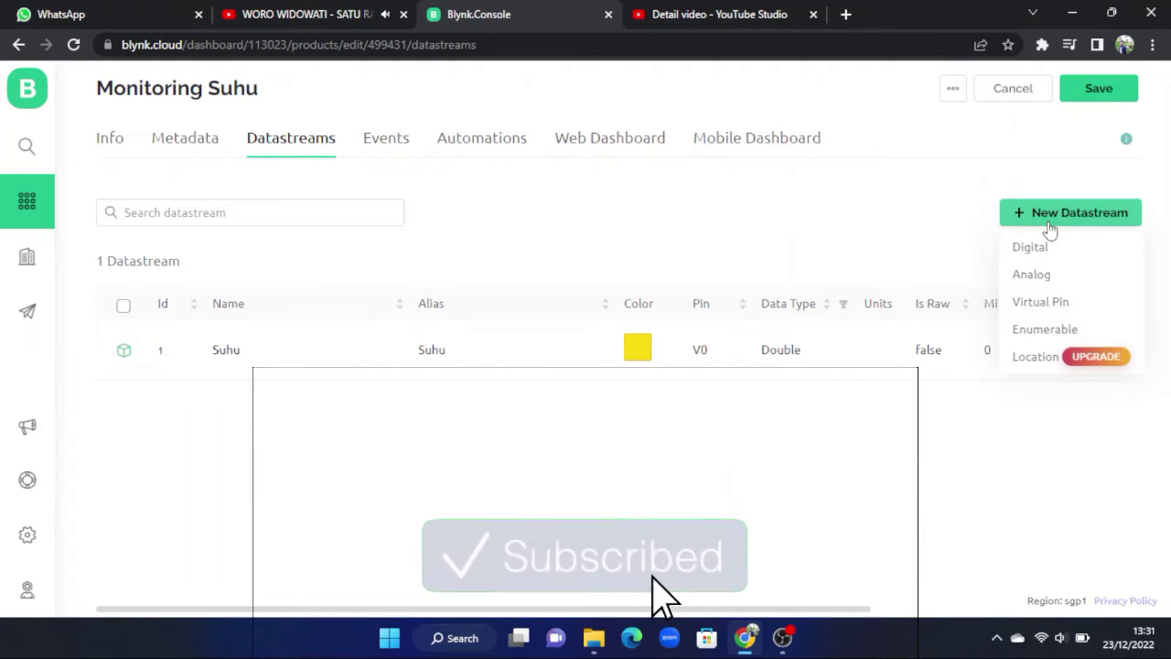
{"action": "left_click", "coordinate": [1048, 307]}
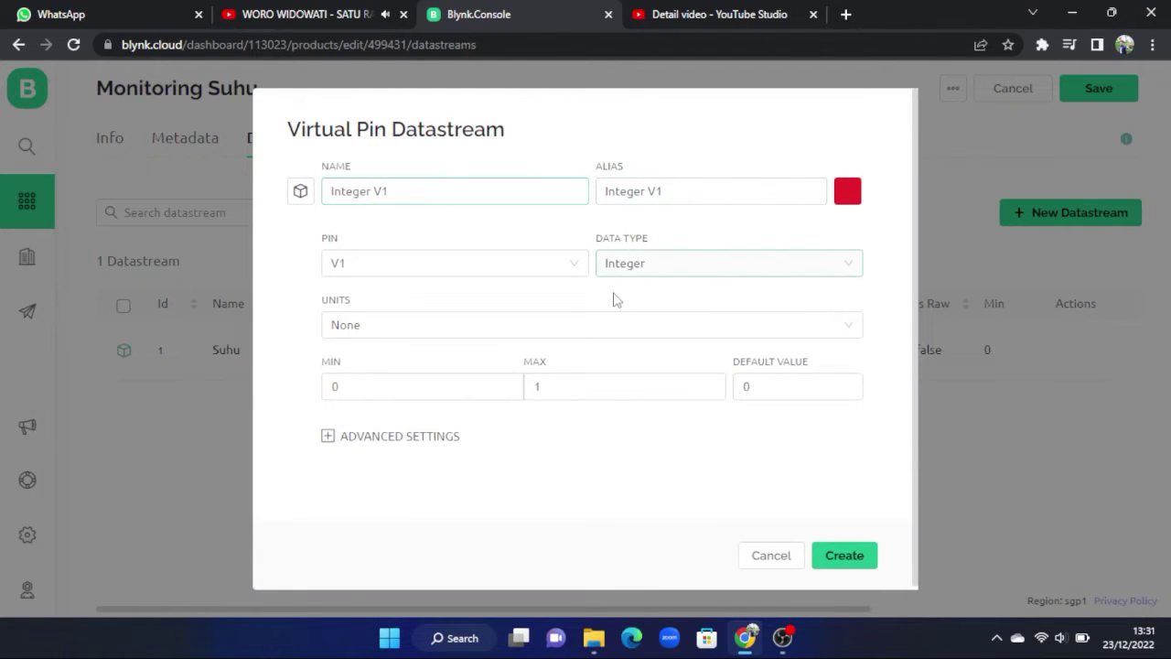
{"action": "left_click_drag", "start_coordinate": [411, 192], "coordinate": [327, 191]}
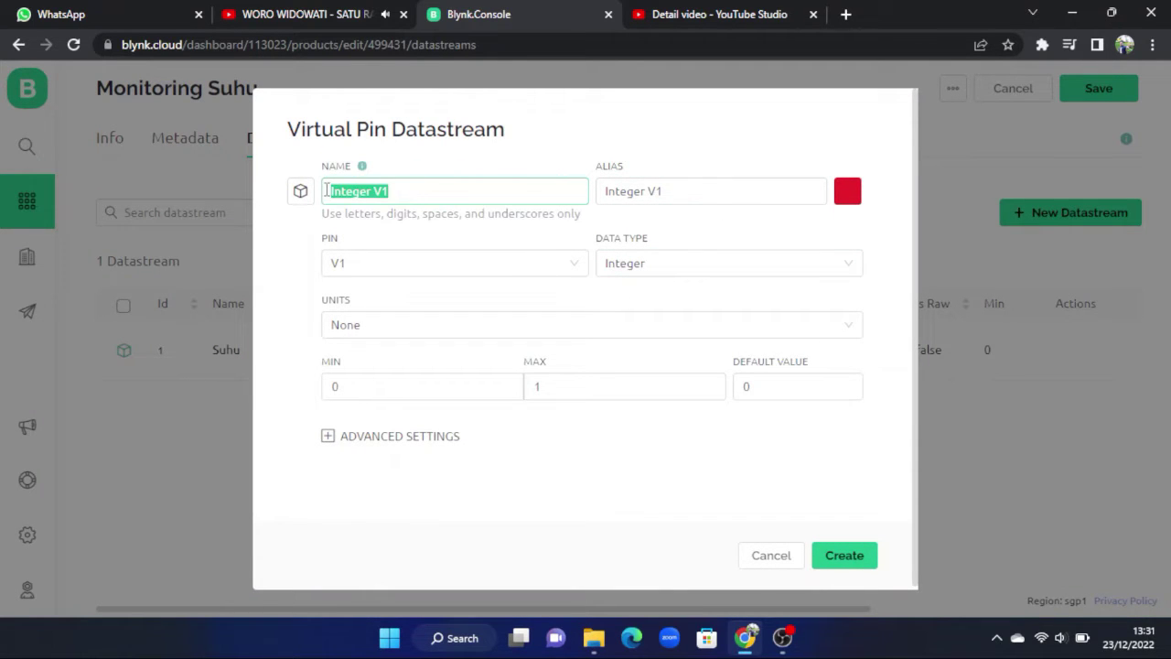
{"action": "type", "text": "K"}
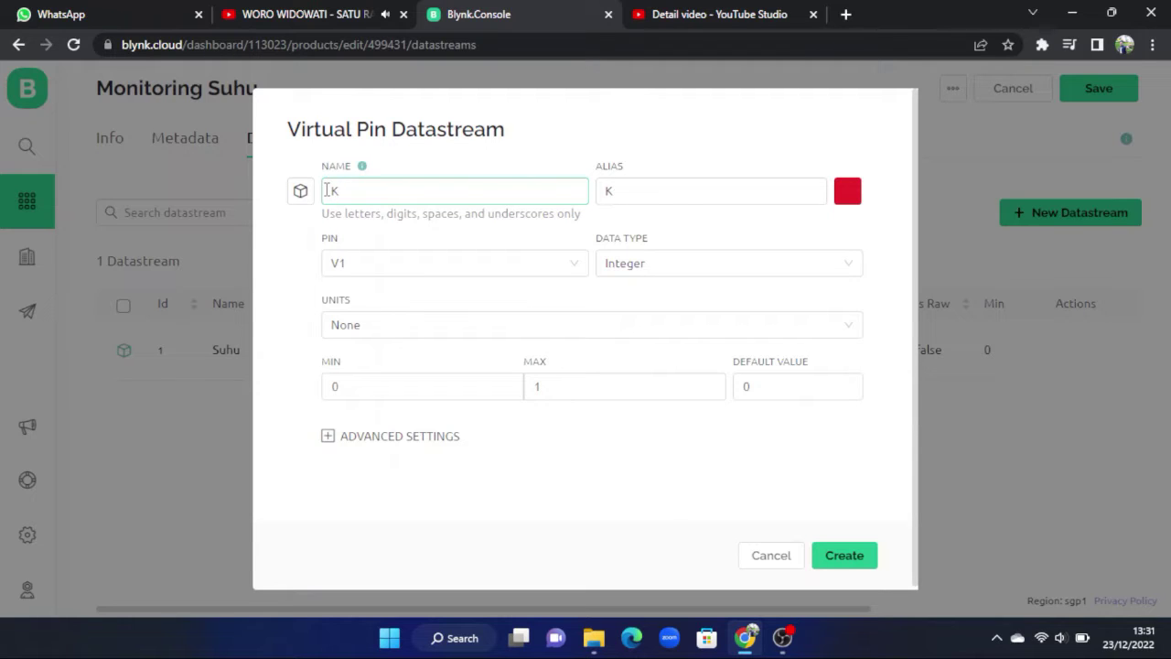
{"action": "type", "text": "elembaban"}
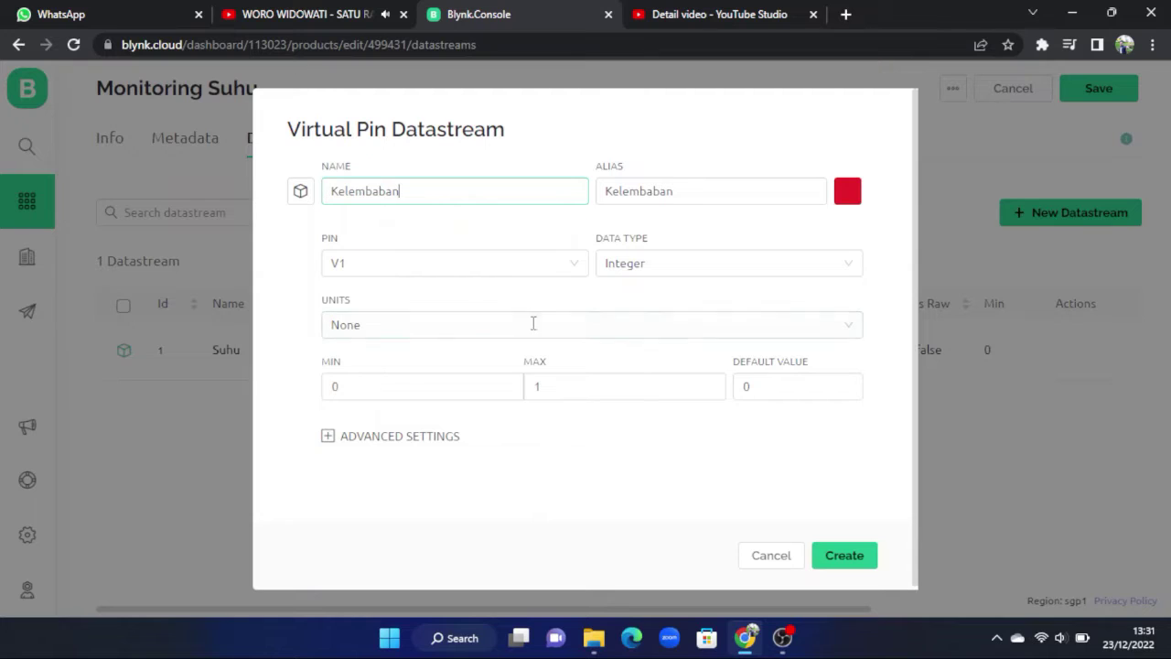
Set the Kelembaban datastream's data type to Double and its maximum to 100, and create it.
{"action": "left_click", "coordinate": [700, 264]}
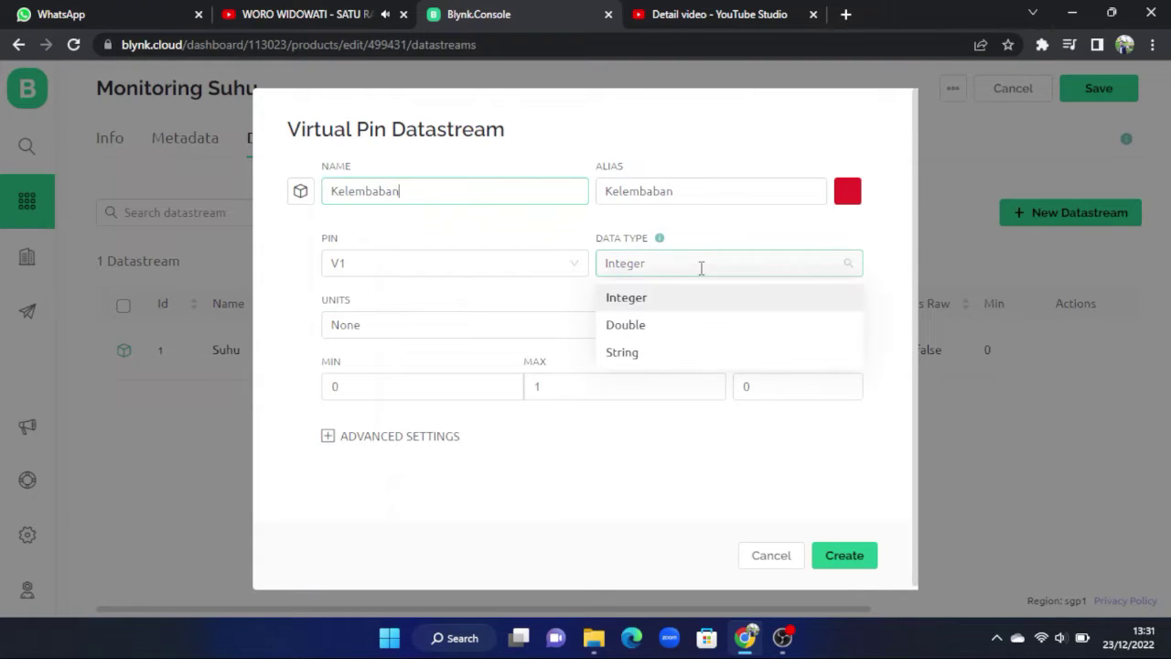
{"action": "left_click", "coordinate": [641, 327]}
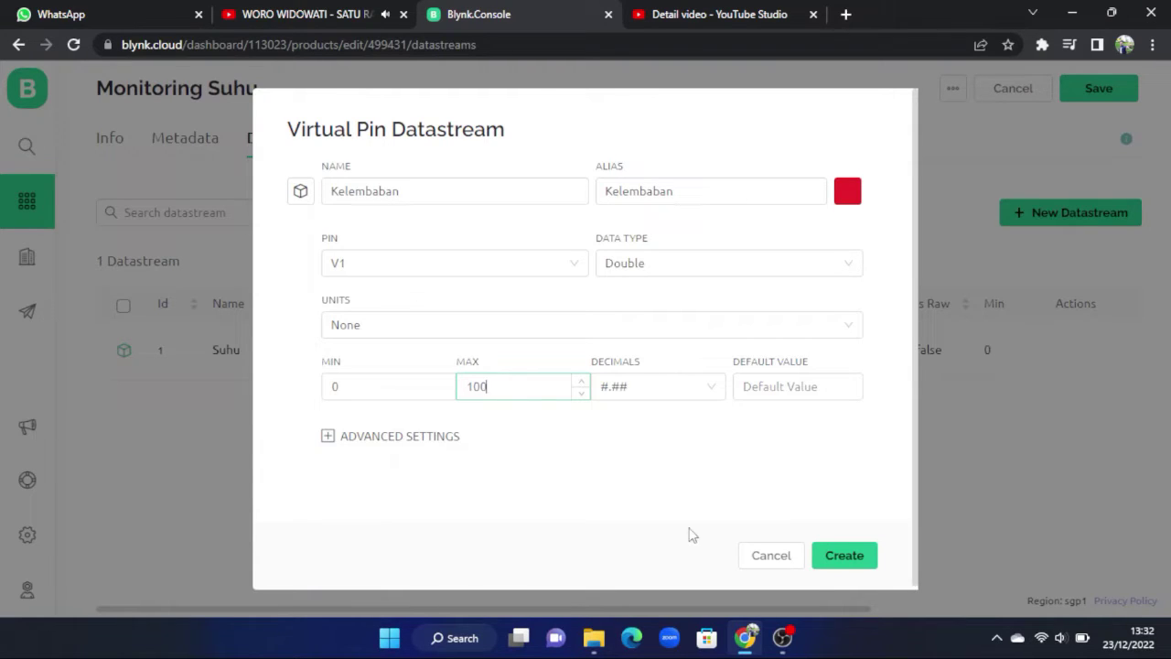
{"action": "left_click", "coordinate": [843, 560]}
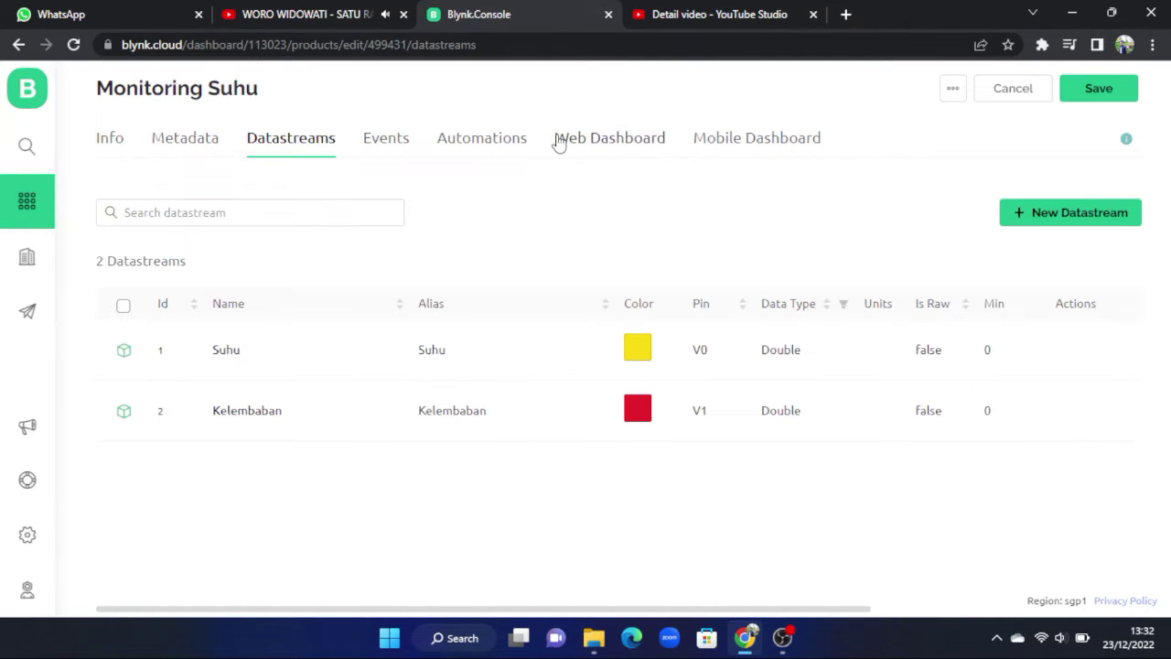
Place two Gauge widgets side by side on the template's web dashboard.
{"action": "left_click", "coordinate": [559, 139]}
{"action": "scroll", "coordinate": [211, 391], "scroll_direction": "down", "scroll_amount": 5}
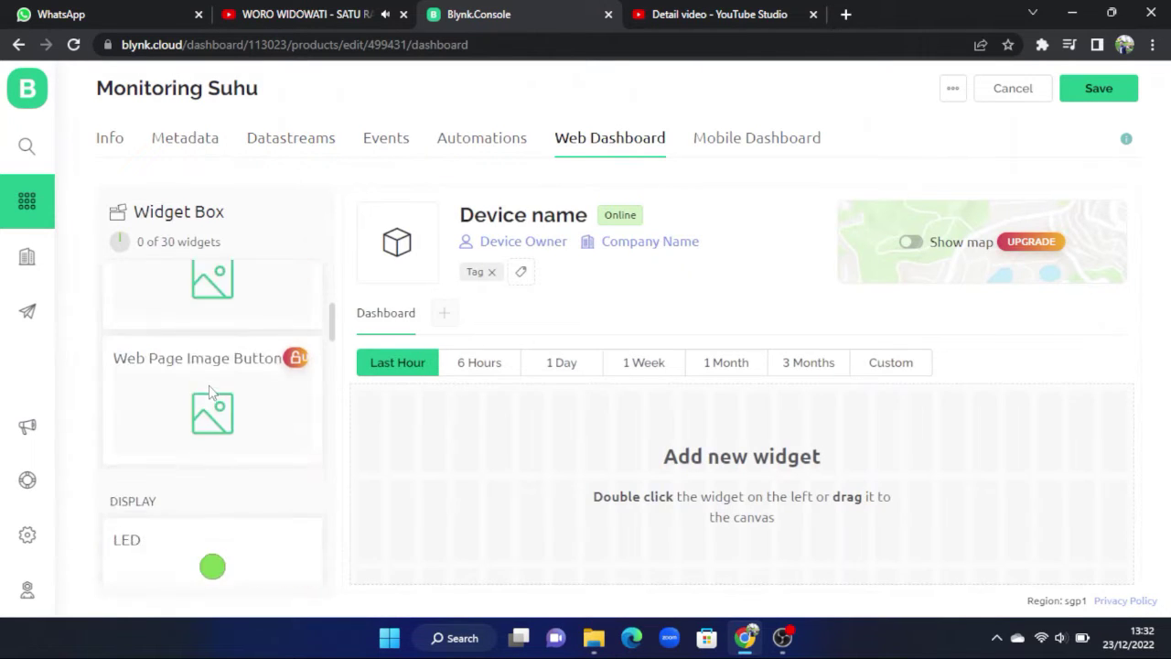
{"action": "scroll", "coordinate": [209, 391], "scroll_direction": "down", "scroll_amount": 6}
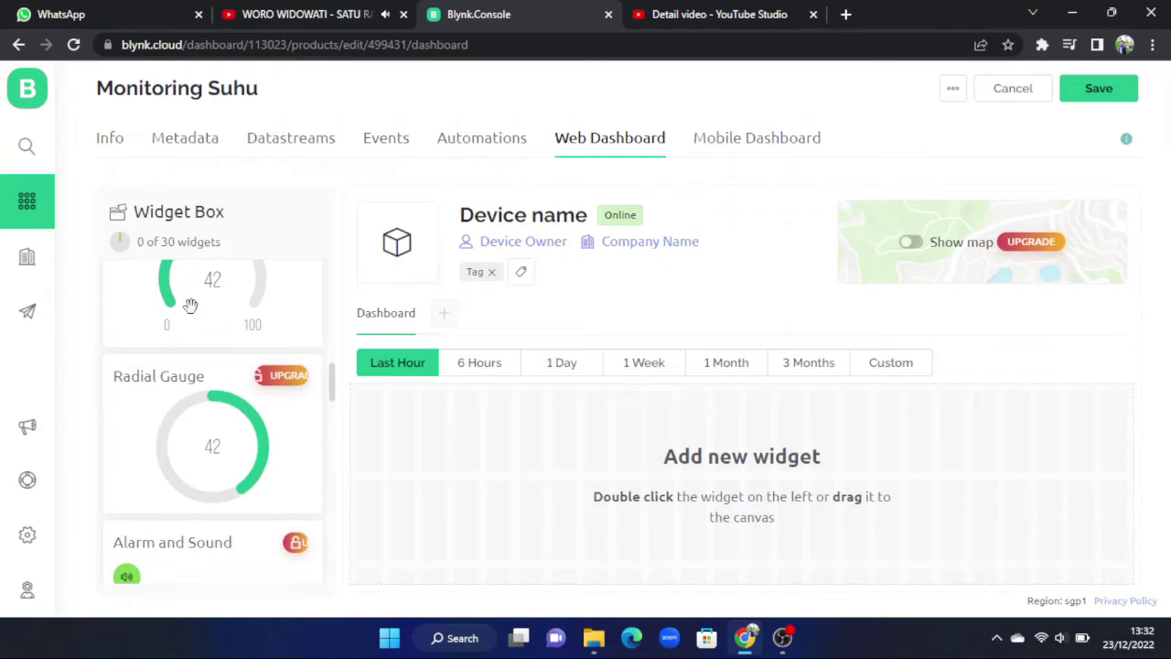
{"action": "left_click_drag", "start_coordinate": [190, 304], "coordinate": [580, 512]}
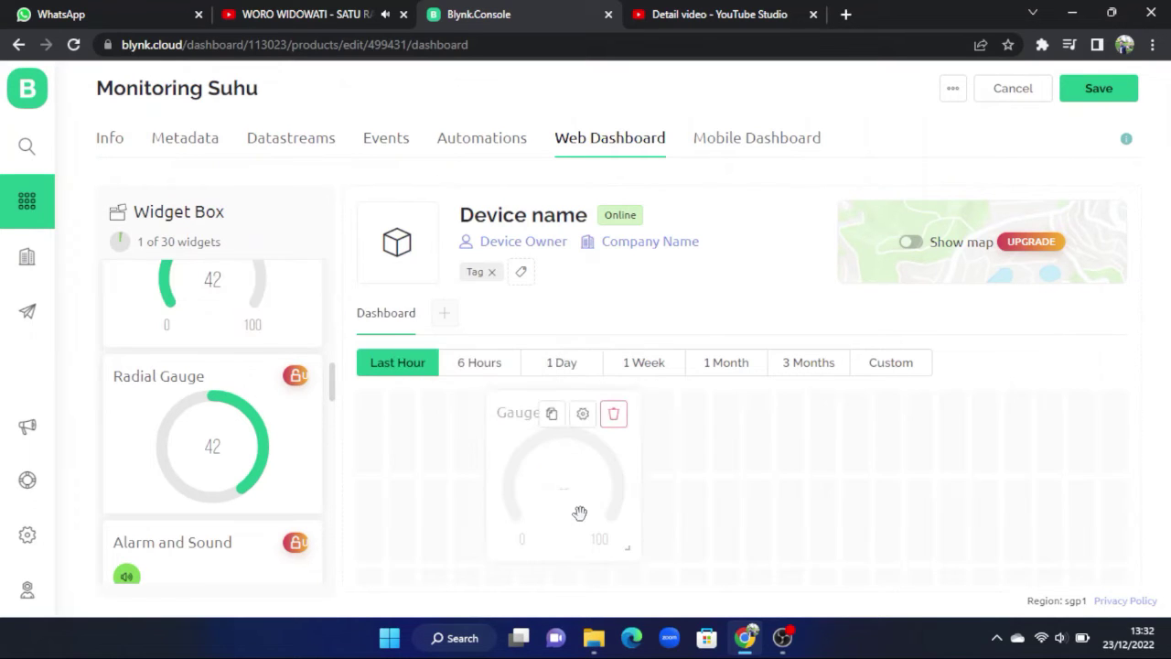
{"action": "left_click_drag", "start_coordinate": [221, 285], "coordinate": [802, 489]}
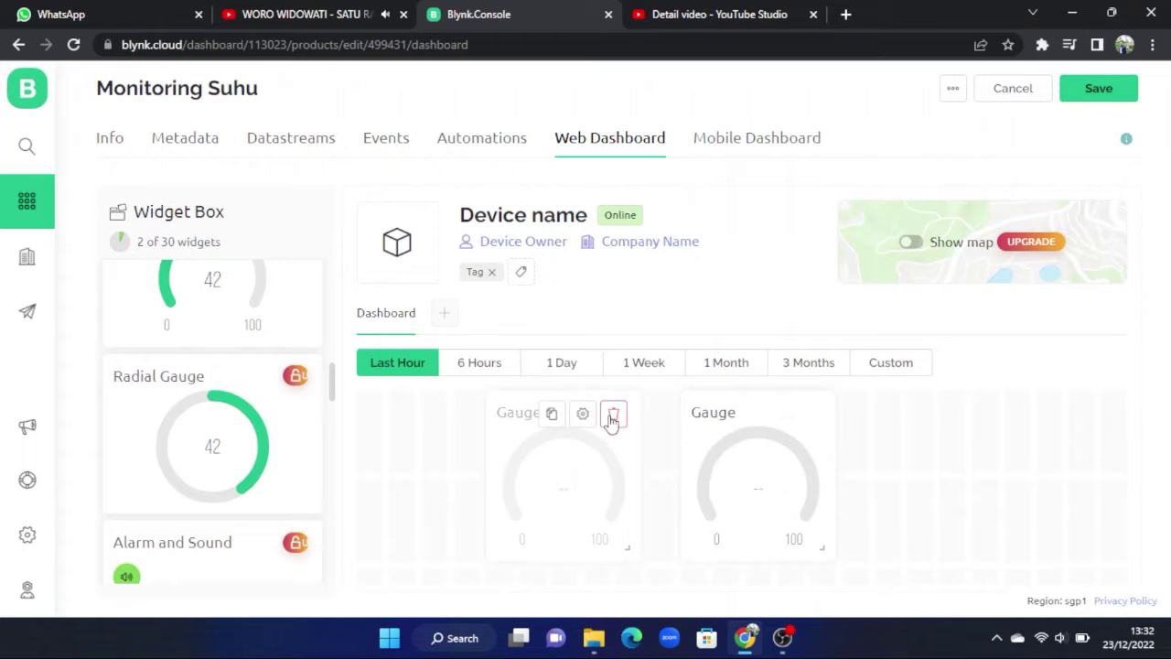
Link the first gauge to the Suhu (V0) datastream and enable overriding the datastream's Min/Max fields.
{"action": "left_click", "coordinate": [584, 416]}
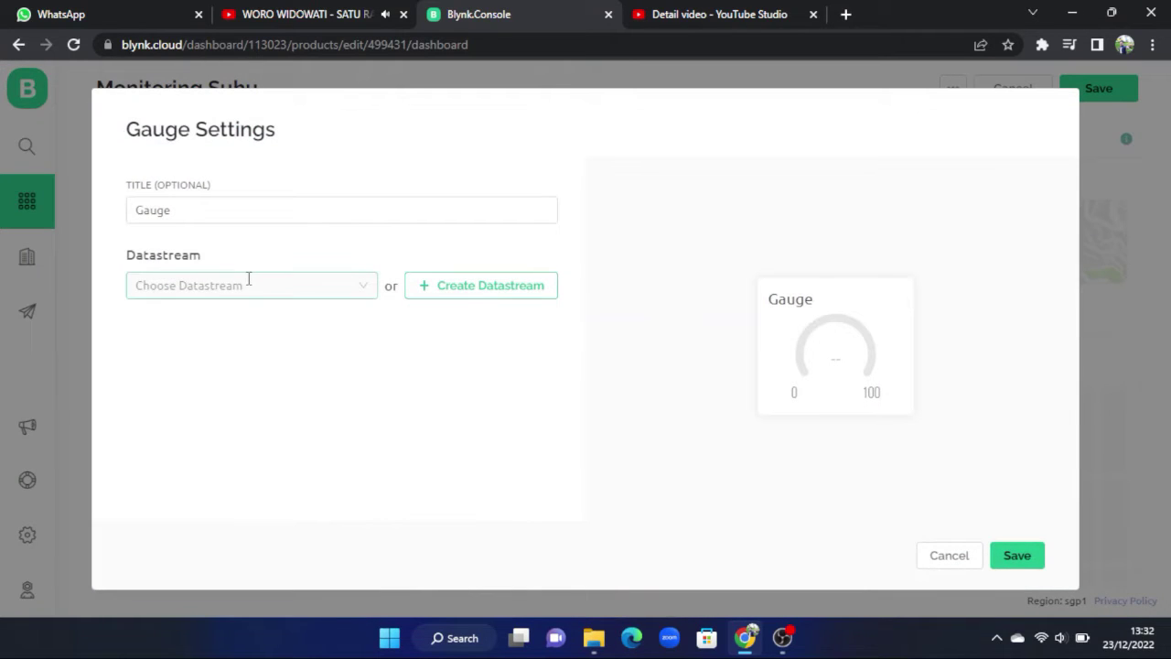
{"action": "left_click", "coordinate": [248, 281]}
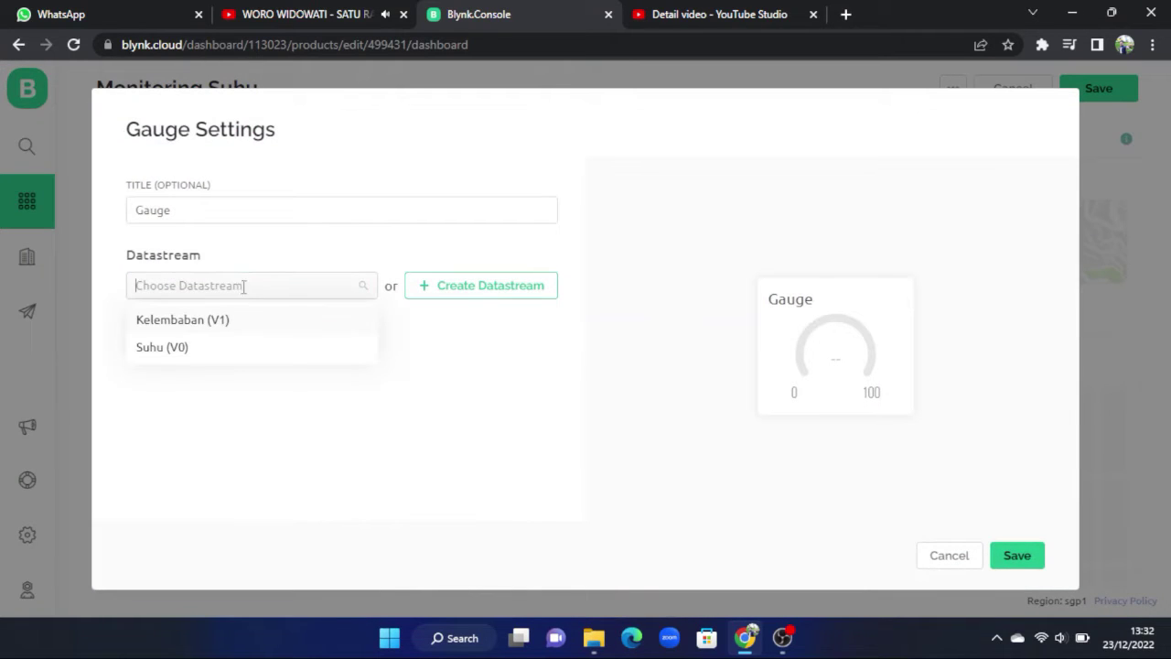
{"action": "left_click", "coordinate": [176, 349]}
{"action": "left_click", "coordinate": [139, 328]}
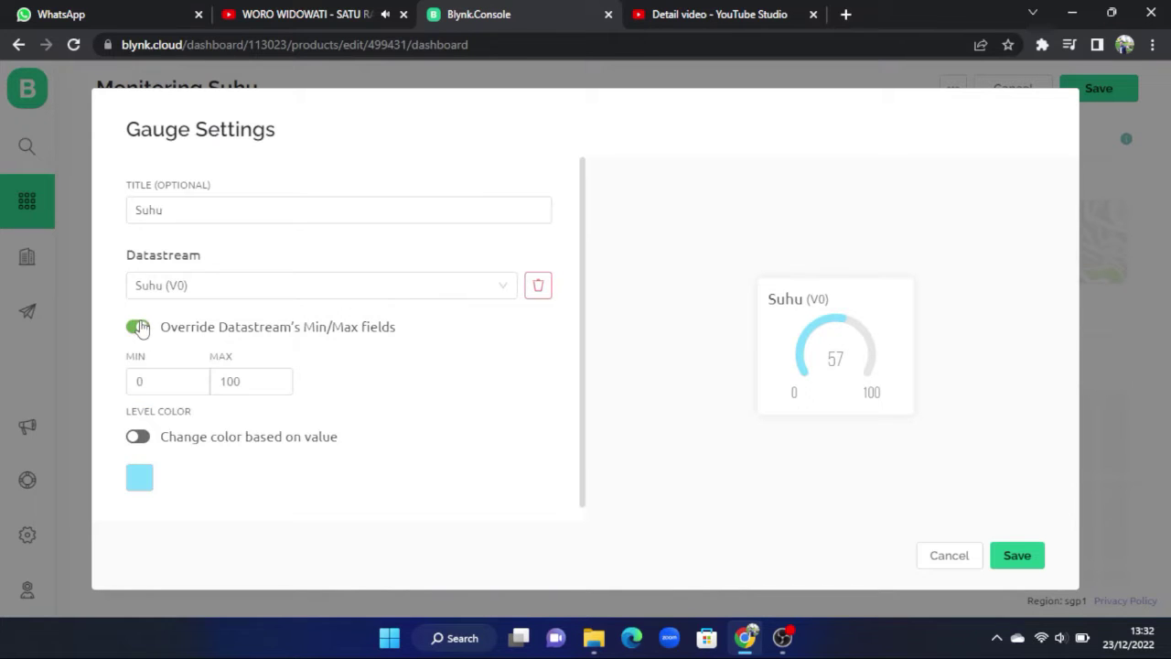
Change the Suhu gauge's level color to a darker blue and save the gauge settings.
{"action": "left_click", "coordinate": [145, 481]}
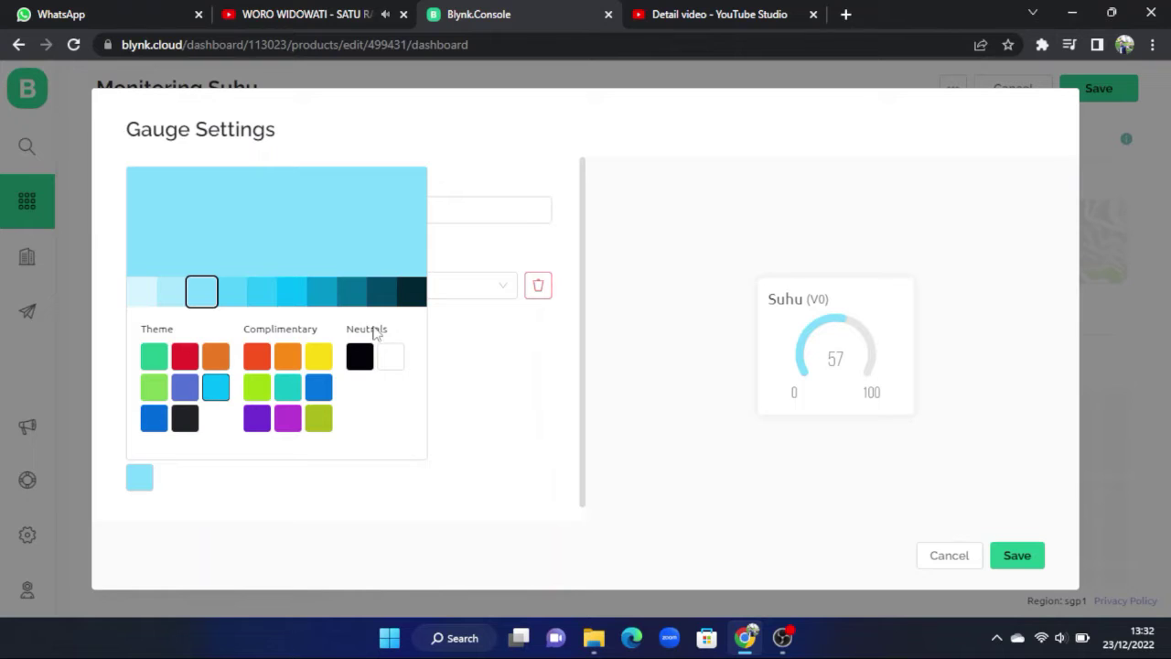
{"action": "left_click", "coordinate": [325, 297]}
{"action": "left_click", "coordinate": [436, 464]}
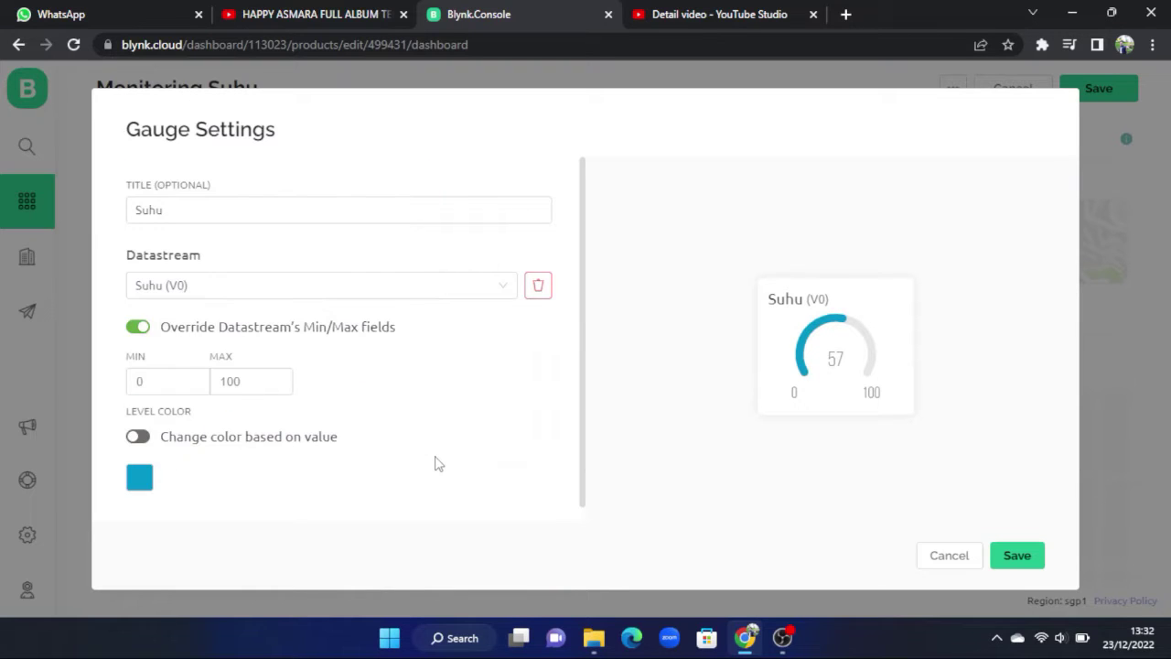
{"action": "left_click", "coordinate": [1011, 556]}
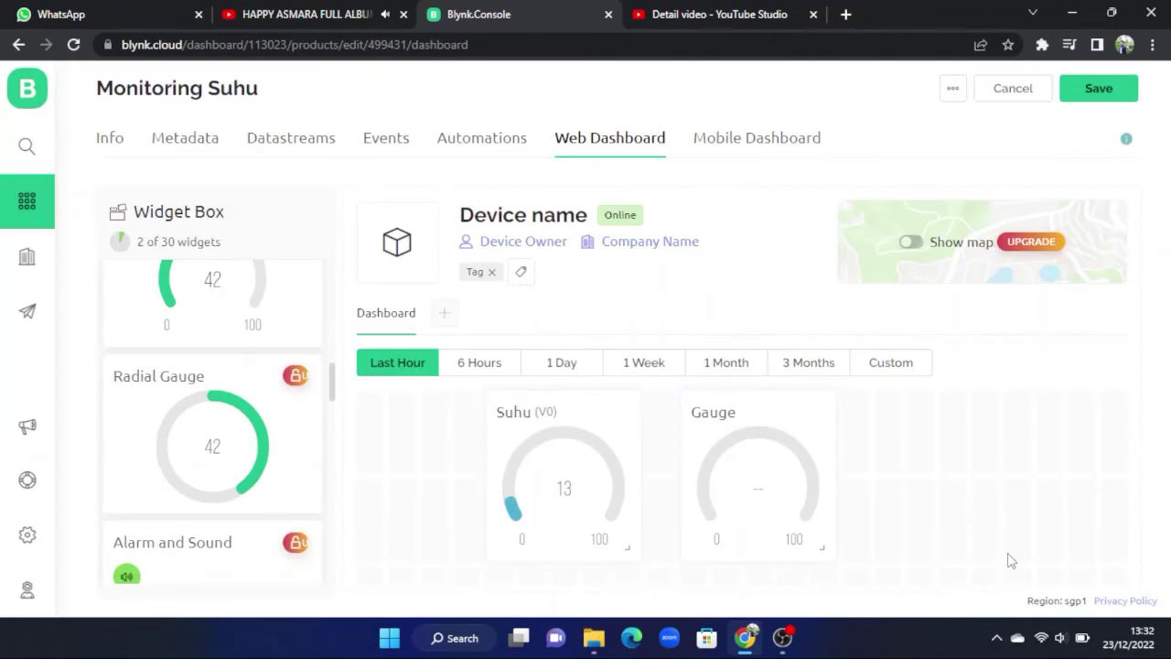
Link the second gauge to the Kelembaban (V1) datastream and enable overriding the datastream's Min/Max fields.
{"action": "left_click", "coordinate": [782, 423]}
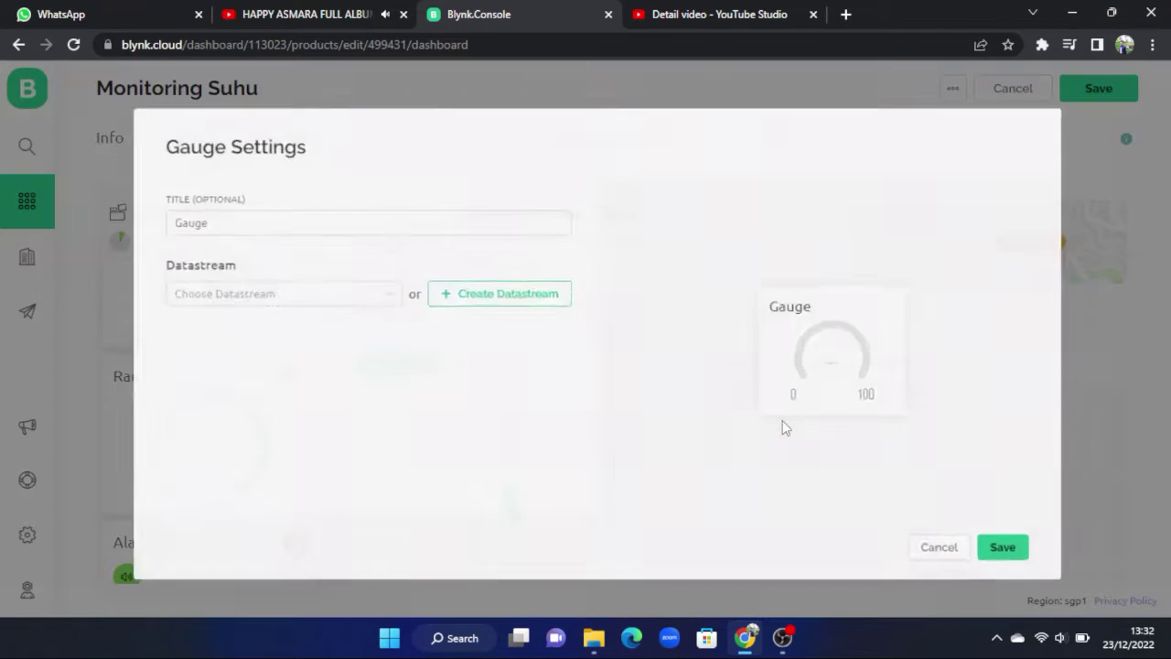
{"action": "left_click", "coordinate": [294, 284]}
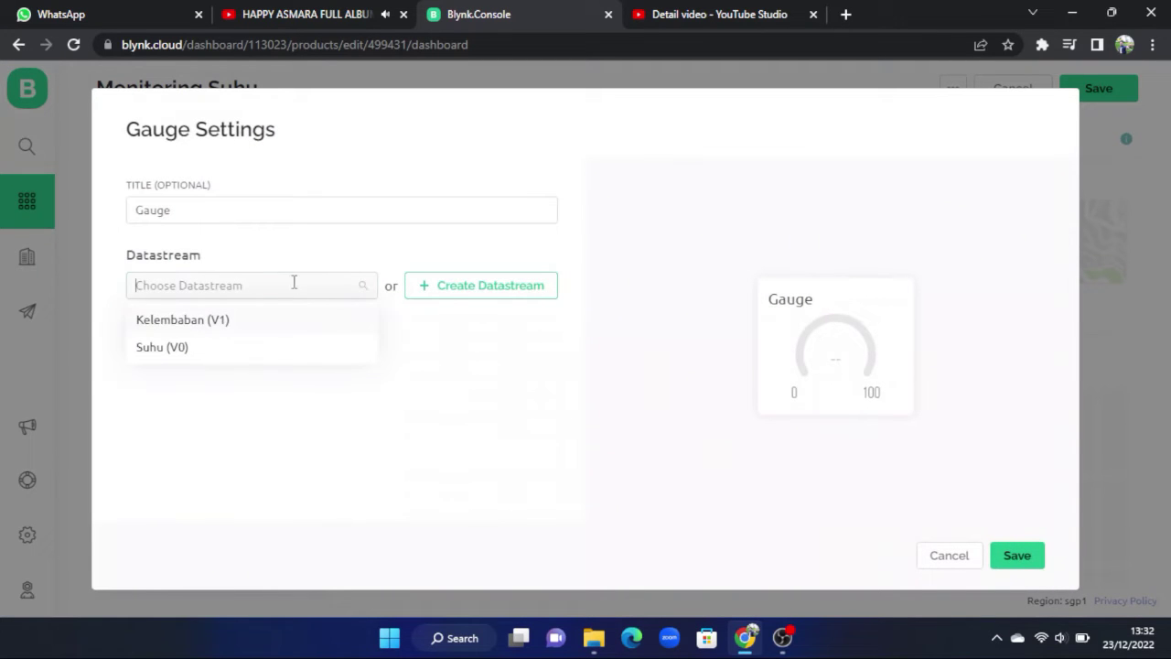
{"action": "left_click", "coordinate": [231, 320]}
{"action": "left_click", "coordinate": [139, 328]}
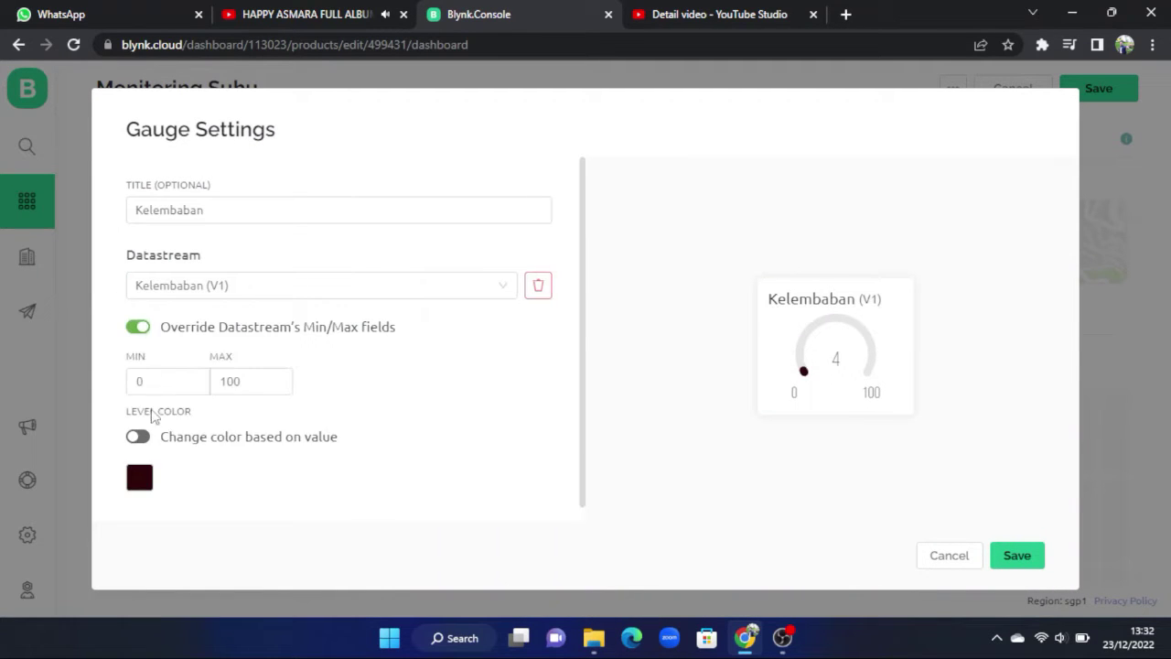
Set the Kelembaban gauge's level color to orange, then save the gauge settings and the template.
{"action": "left_click", "coordinate": [143, 482]}
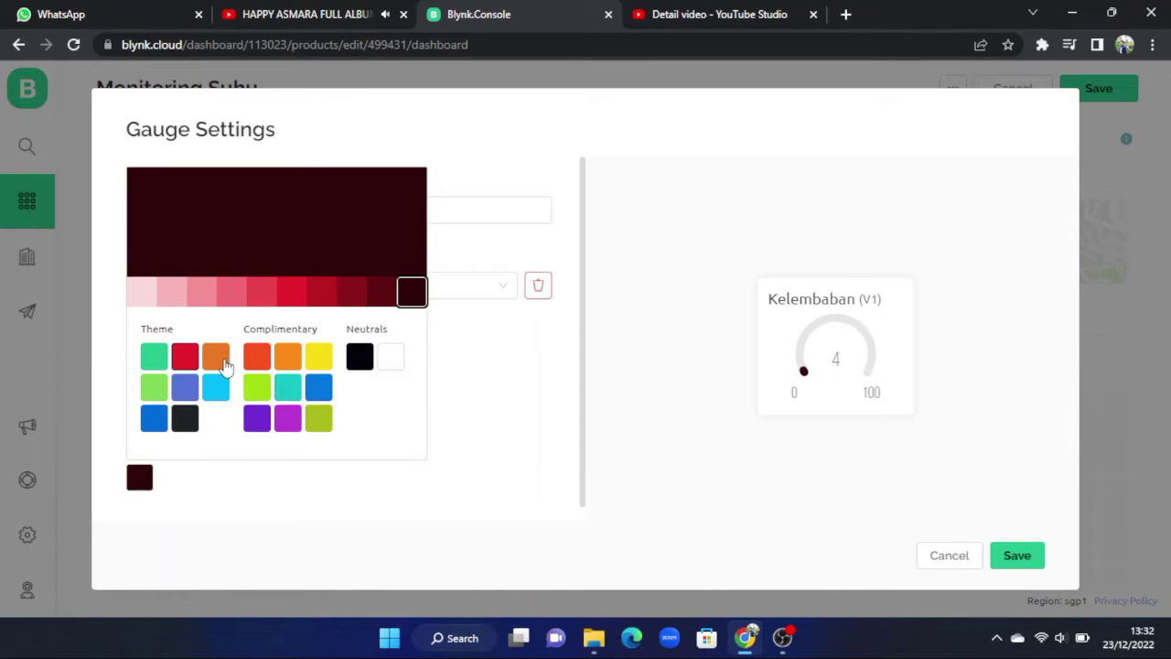
{"action": "left_click", "coordinate": [216, 356]}
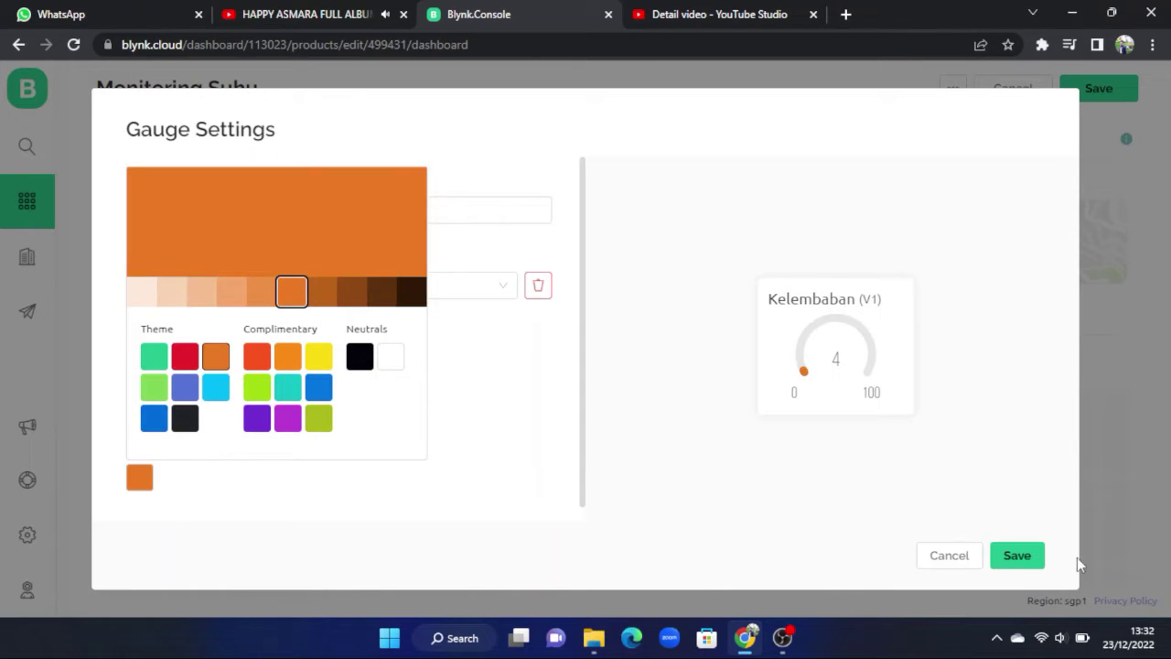
{"action": "left_click", "coordinate": [1006, 557]}
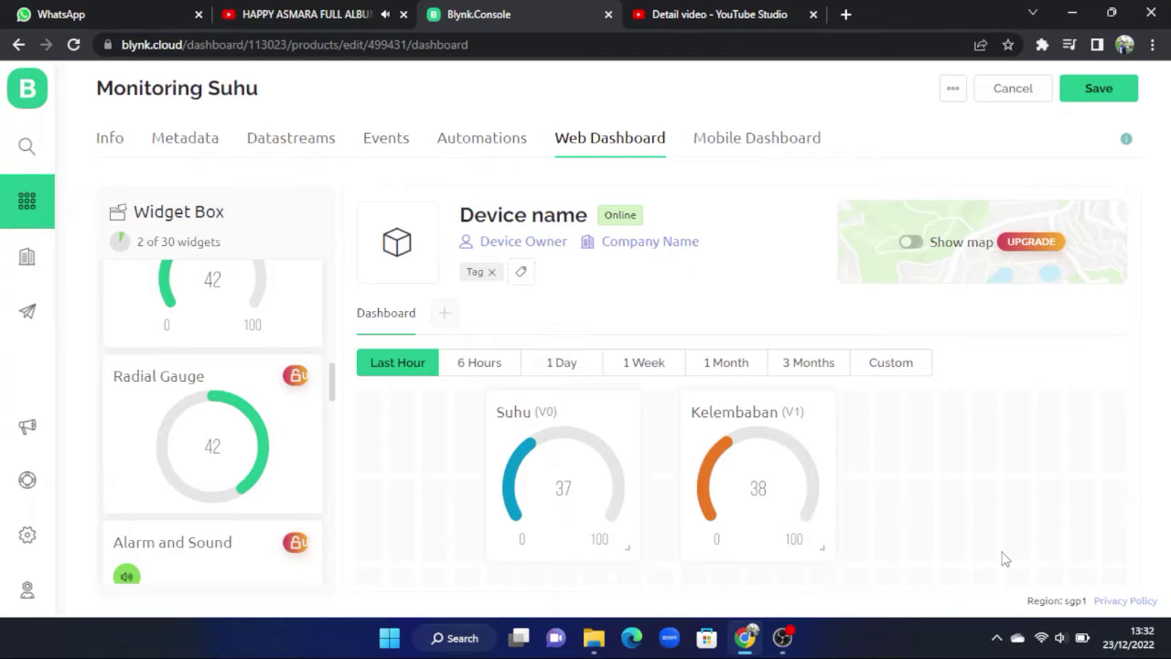
{"action": "left_click", "coordinate": [1101, 88]}
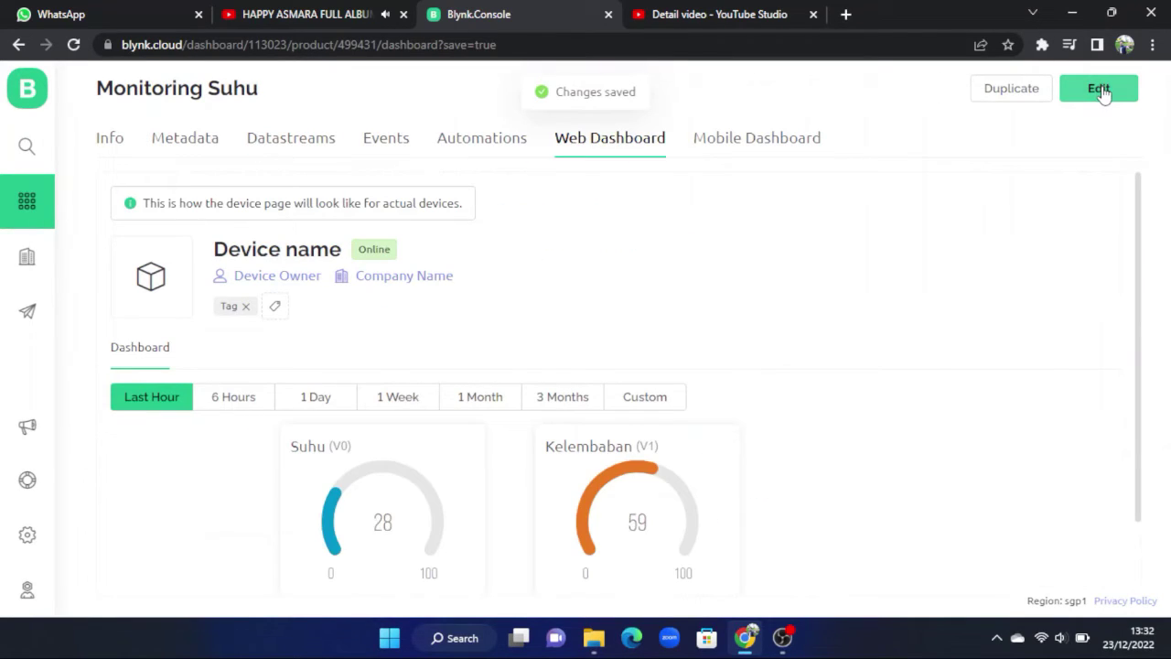
Open the Wokwi site (wokwi.com) in a new browser tab placed right after the Blynk console tab.
{"action": "left_click", "coordinate": [845, 12]}
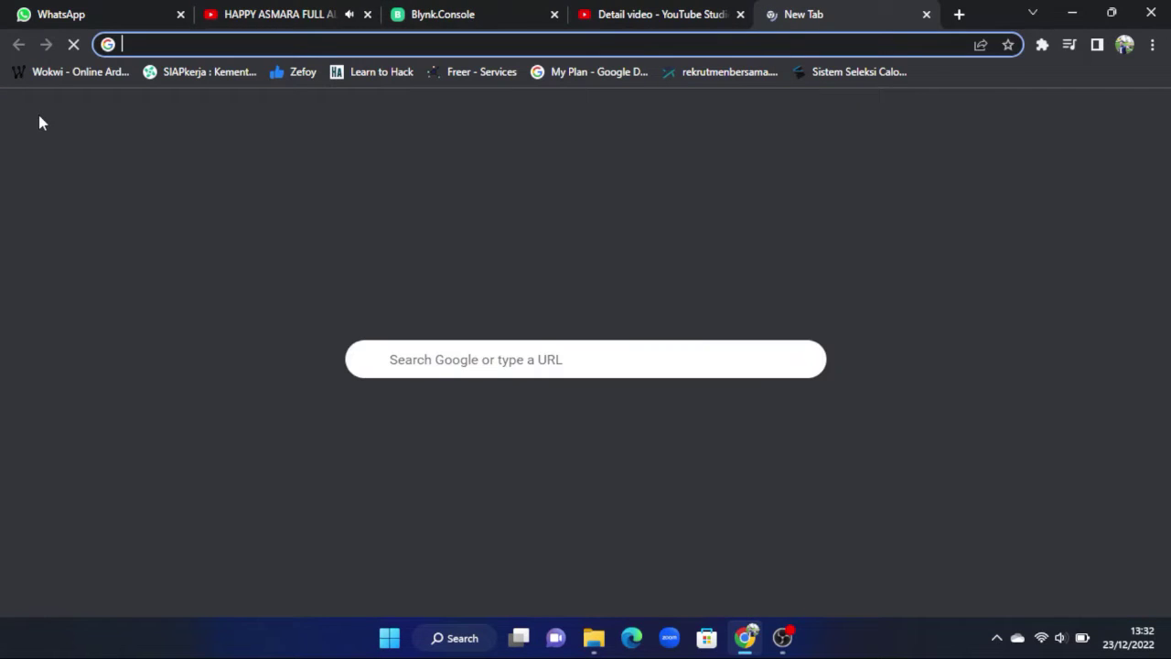
{"action": "type", "text": "w"}
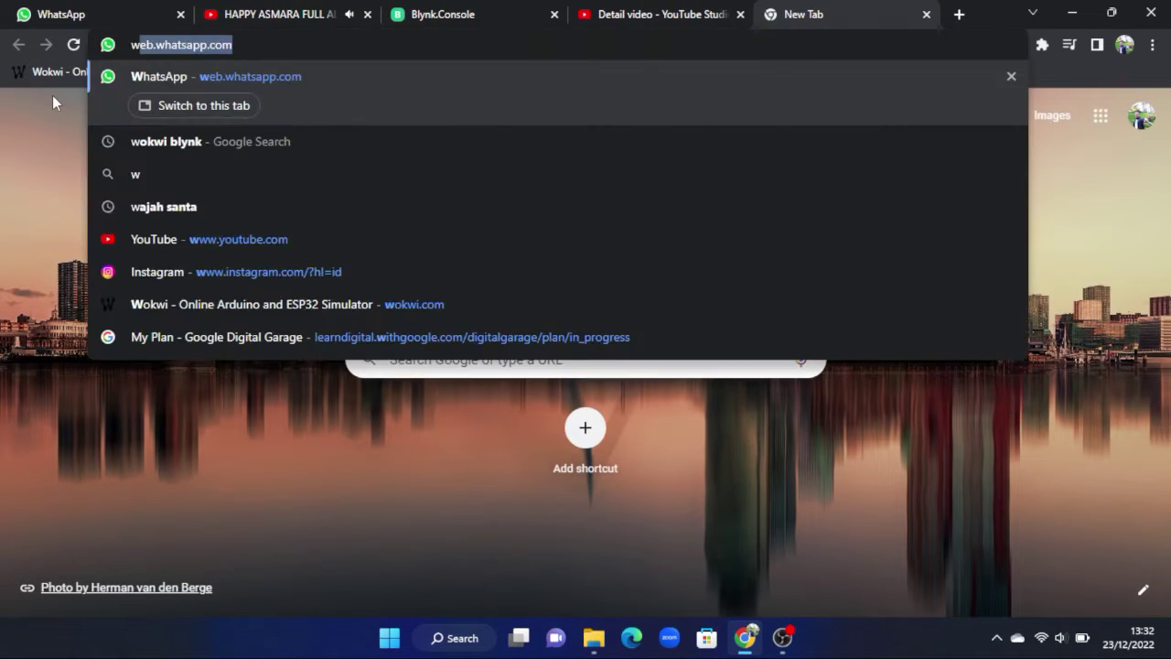
{"action": "type", "text": "okwi"}
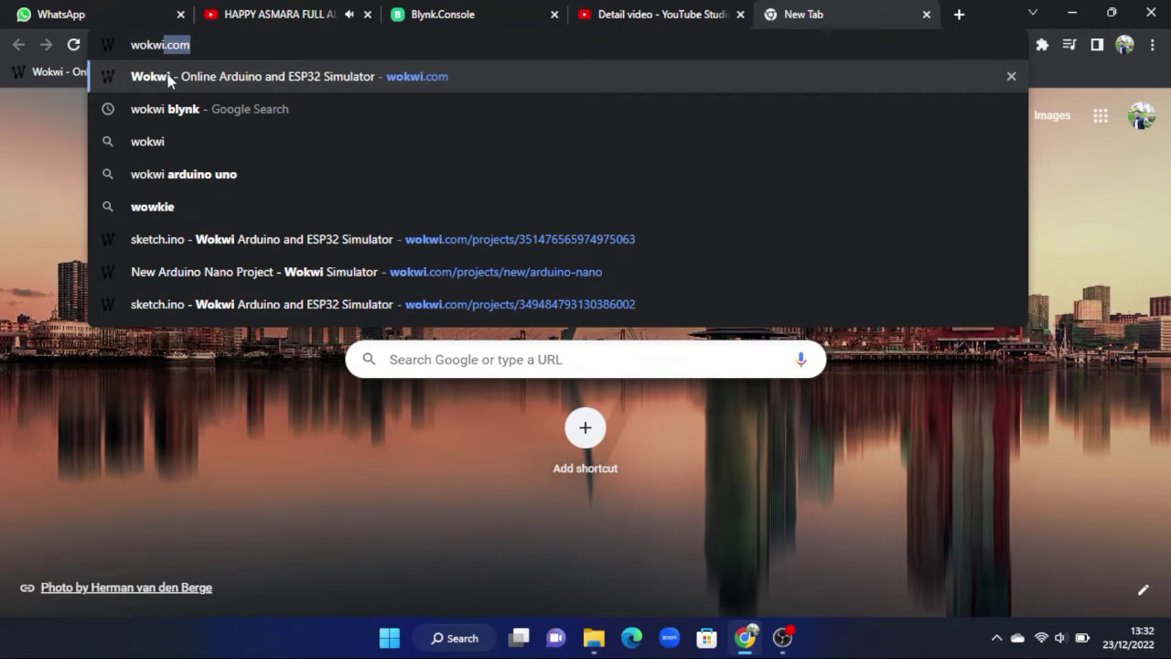
{"action": "left_click", "coordinate": [167, 81]}
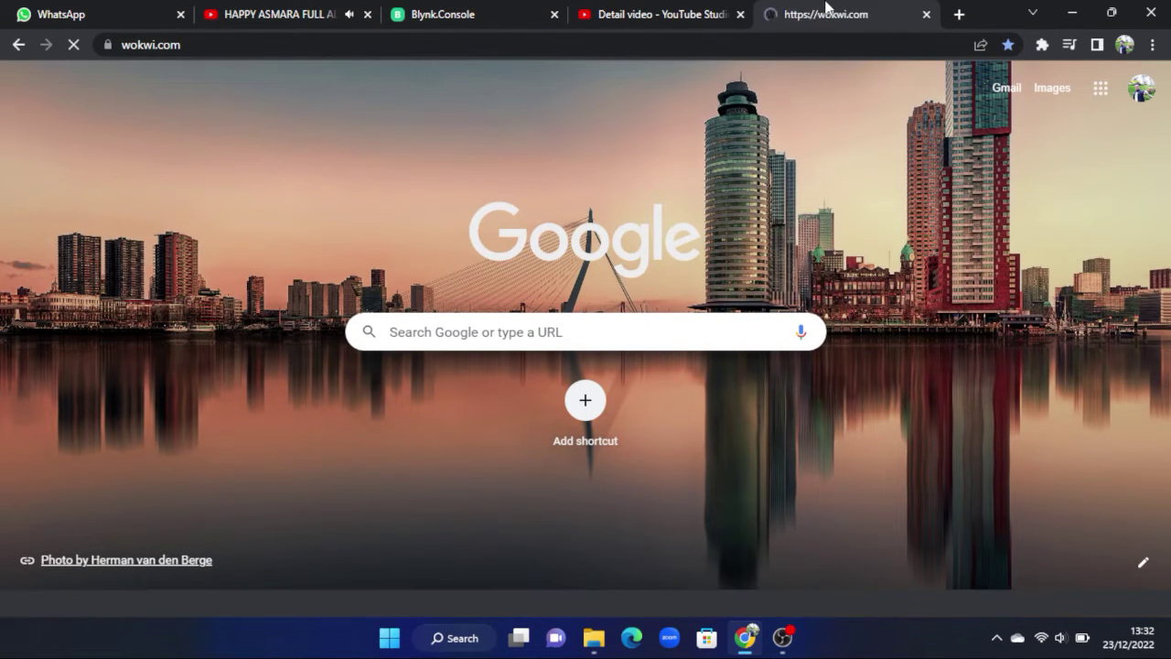
{"action": "left_click_drag", "start_coordinate": [827, 9], "coordinate": [641, 8]}
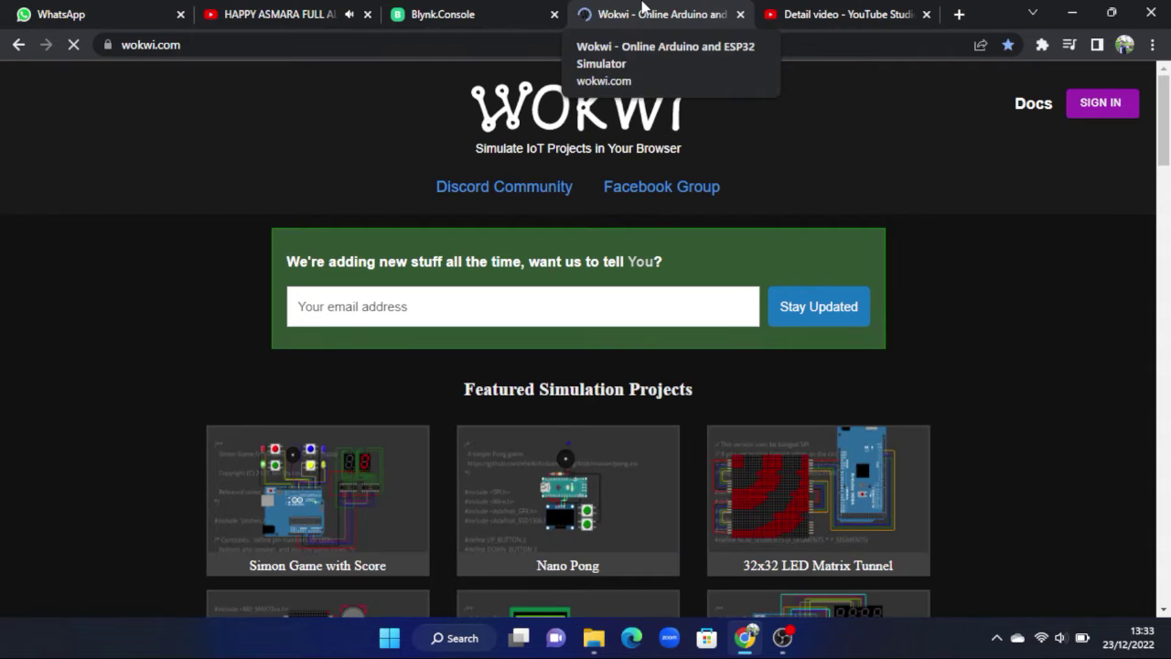
Start a new ESP32 project from scratch on Wokwi.
{"action": "scroll", "coordinate": [113, 347], "scroll_direction": "down", "scroll_amount": 10}
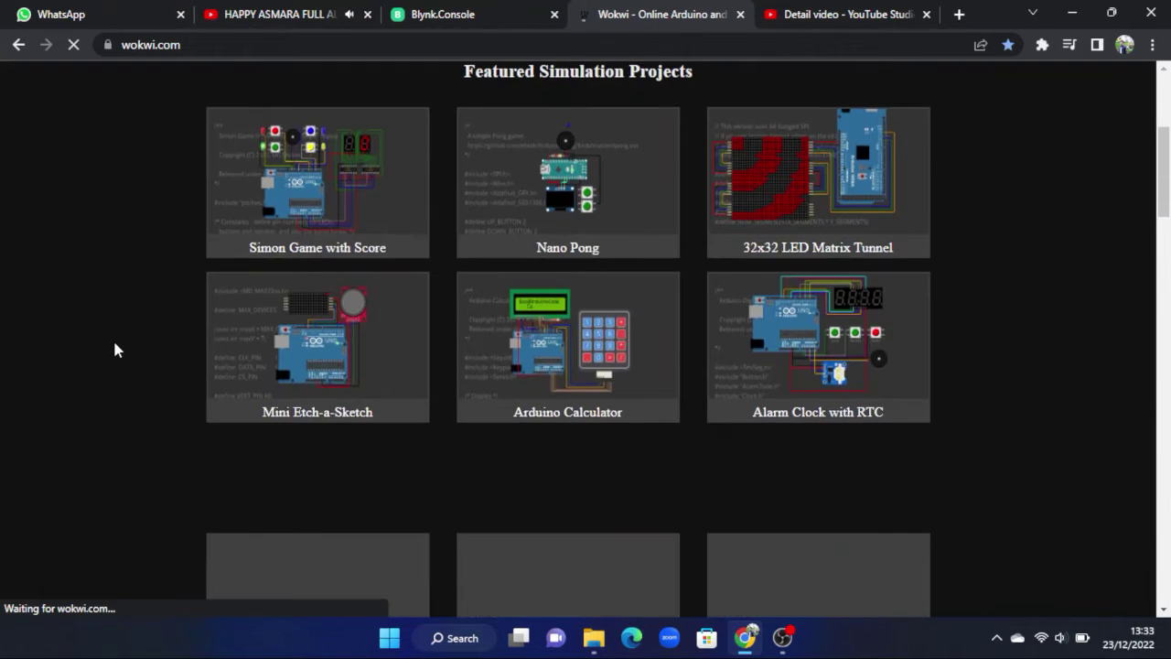
{"action": "scroll", "coordinate": [115, 349], "scroll_direction": "down", "scroll_amount": 10}
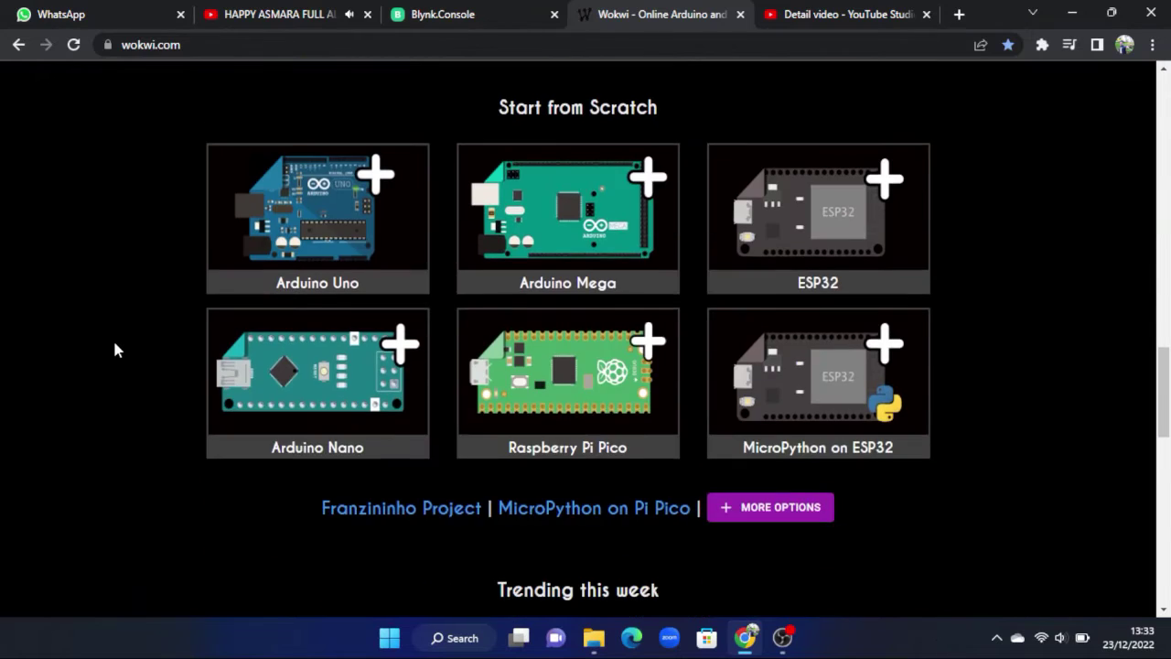
{"action": "left_click", "coordinate": [793, 218]}
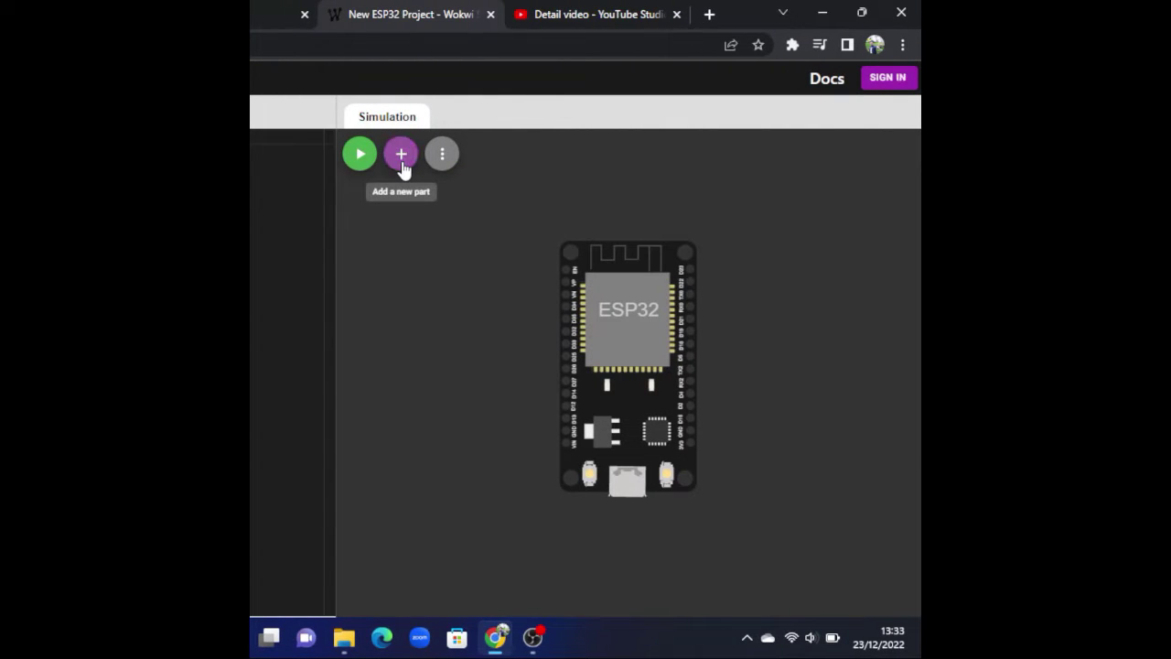
Add a DHT22 sensor to the simulation and place it to the upper right of the ESP32 board.
{"action": "left_click", "coordinate": [402, 158]}
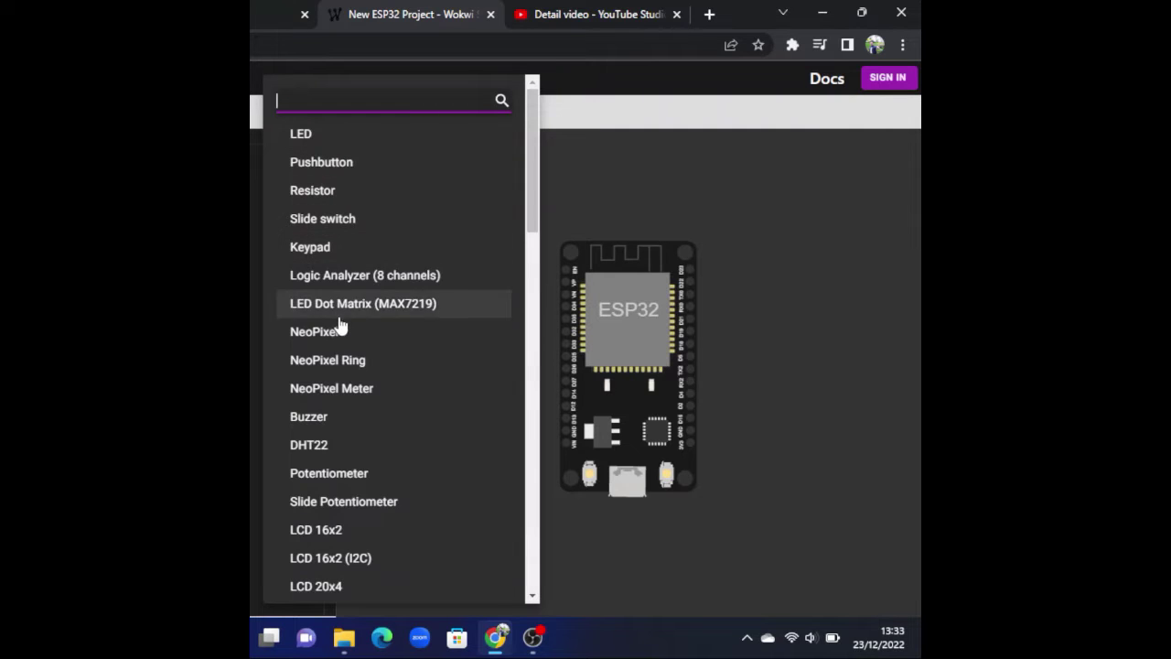
{"action": "left_click", "coordinate": [311, 446]}
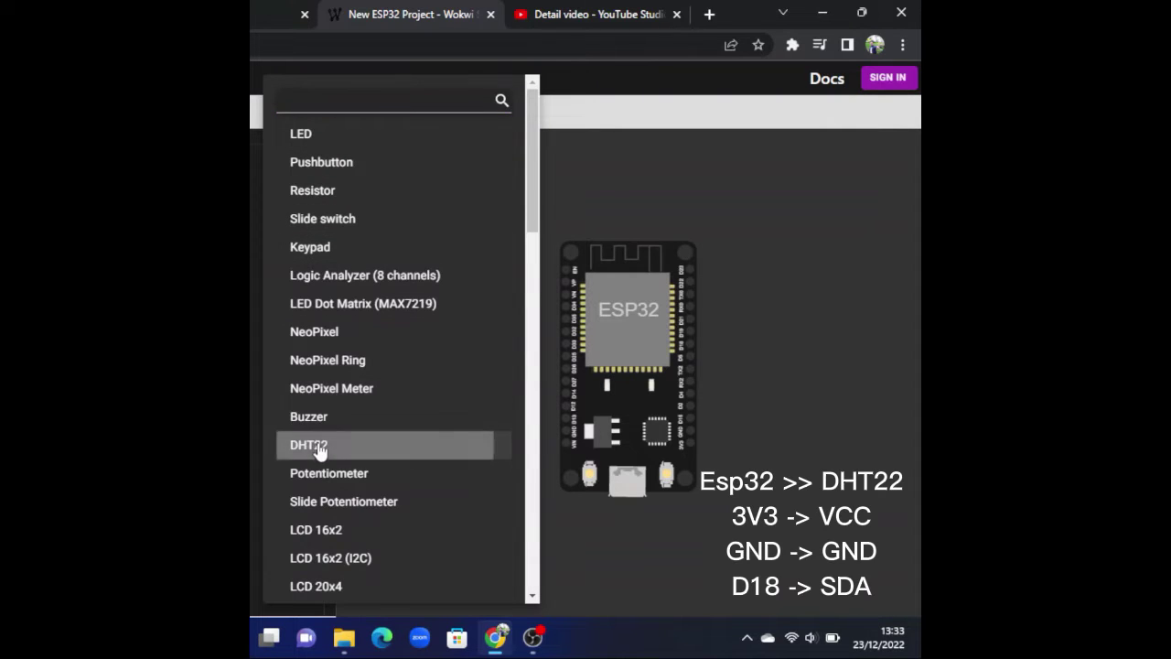
{"action": "left_click_drag", "start_coordinate": [412, 263], "coordinate": [548, 265]}
{"action": "left_click_drag", "start_coordinate": [628, 267], "coordinate": [812, 230]}
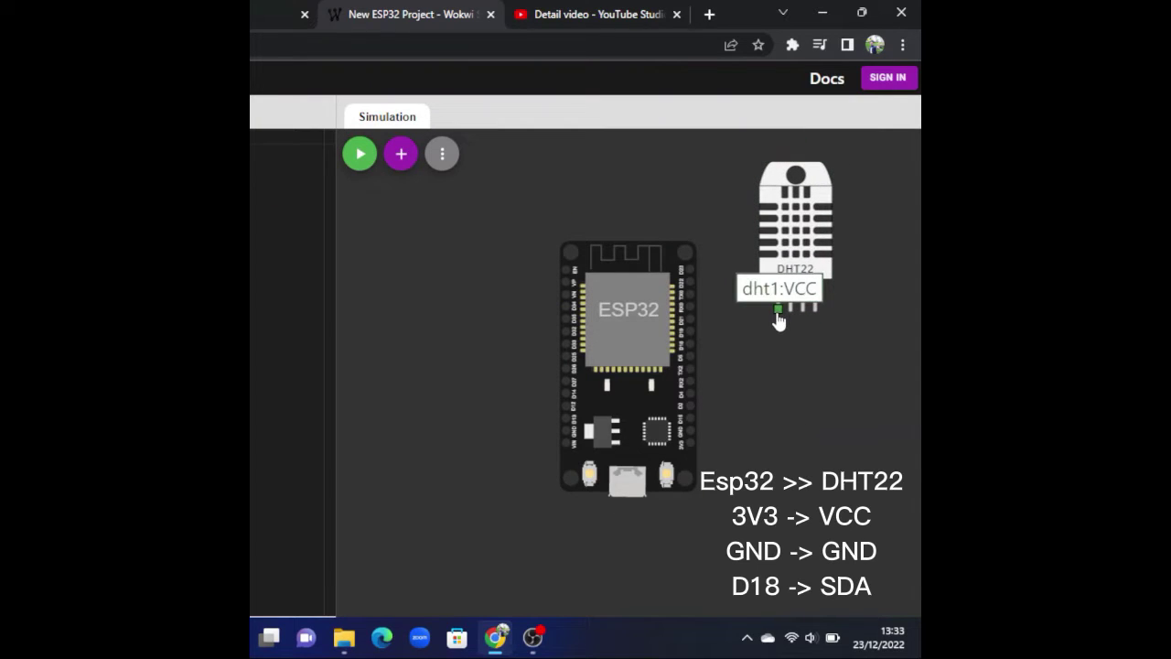
Wire the DHT22 to the ESP32: VCC to 3V3, GND to GND.1 and SDA to D18.
{"action": "left_click", "coordinate": [778, 311]}
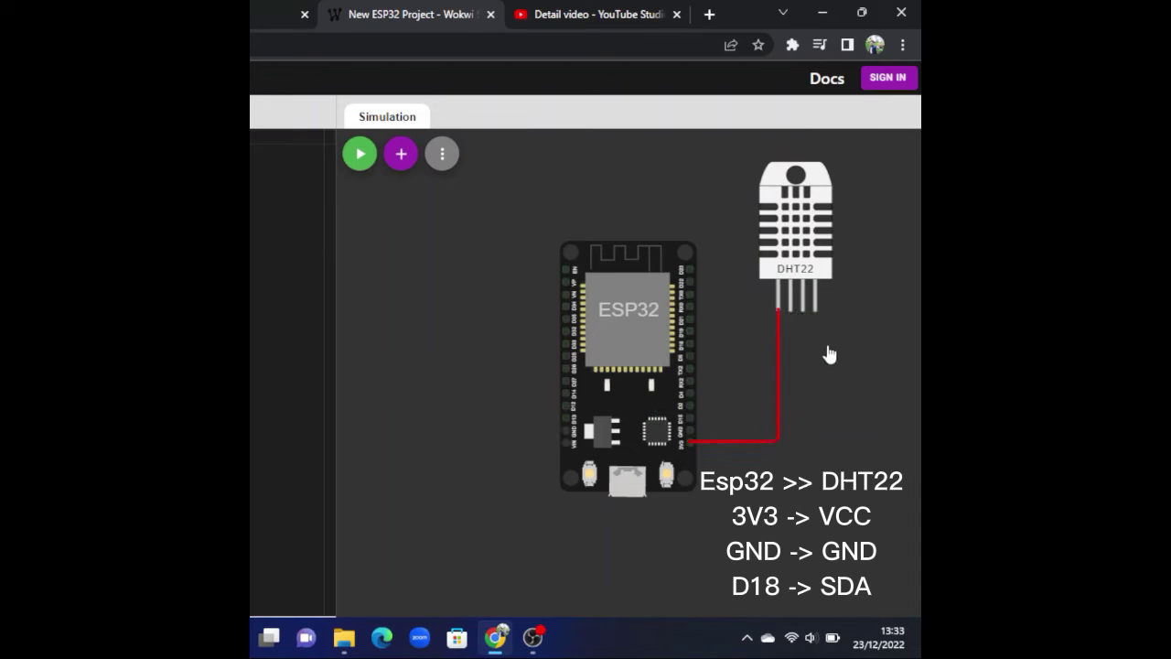
{"action": "left_click", "coordinate": [814, 310]}
{"action": "left_click", "coordinate": [689, 432]}
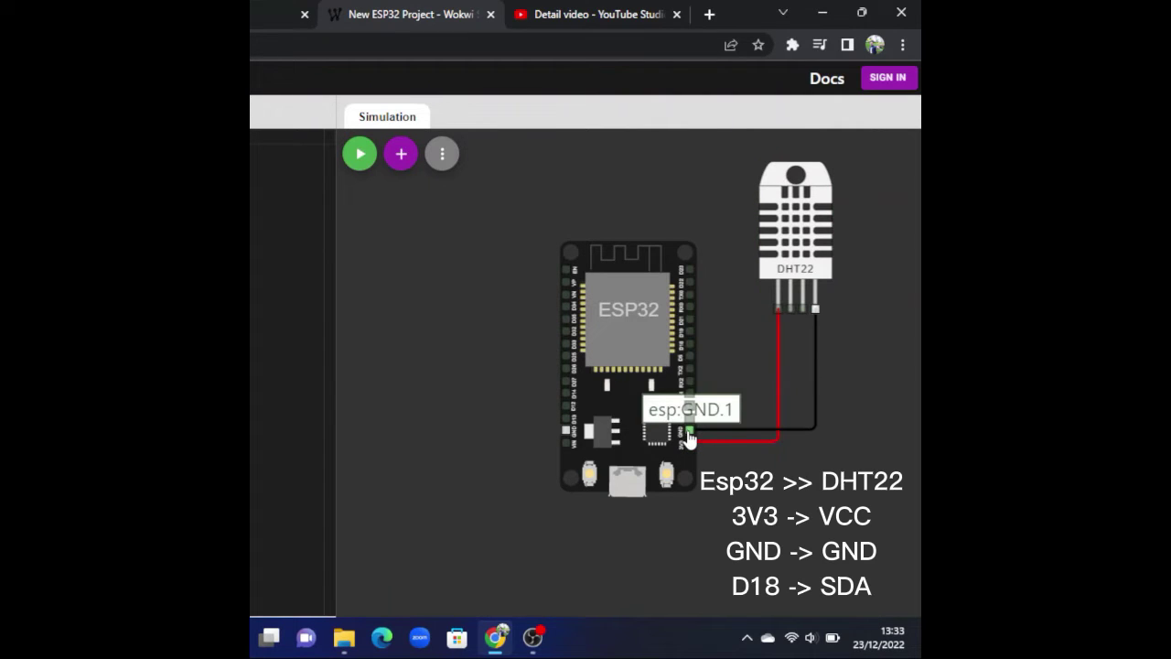
{"action": "left_click", "coordinate": [793, 319]}
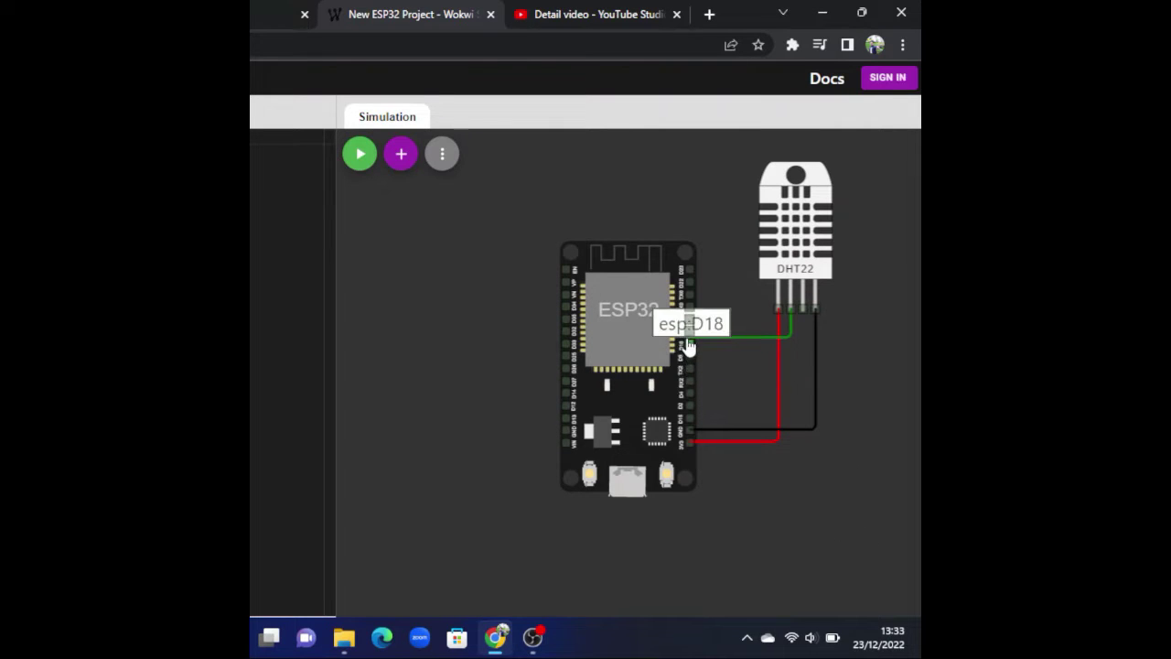
{"action": "left_click", "coordinate": [688, 344]}
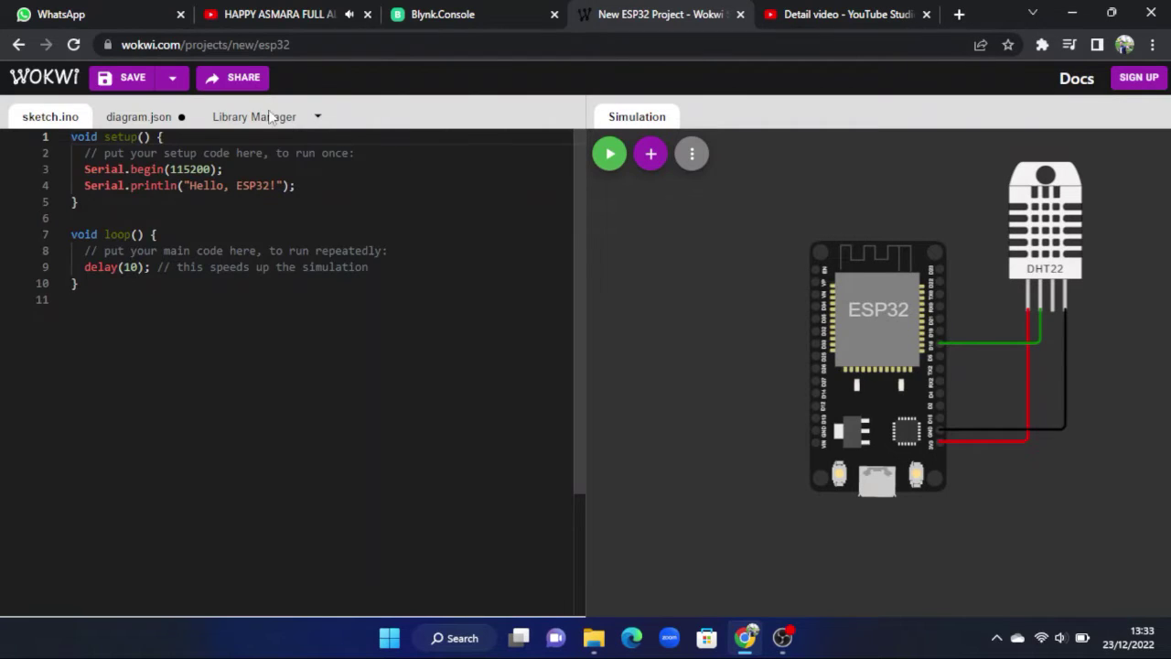
Add the Blynk library to the Wokwi project.
{"action": "left_click", "coordinate": [247, 114]}
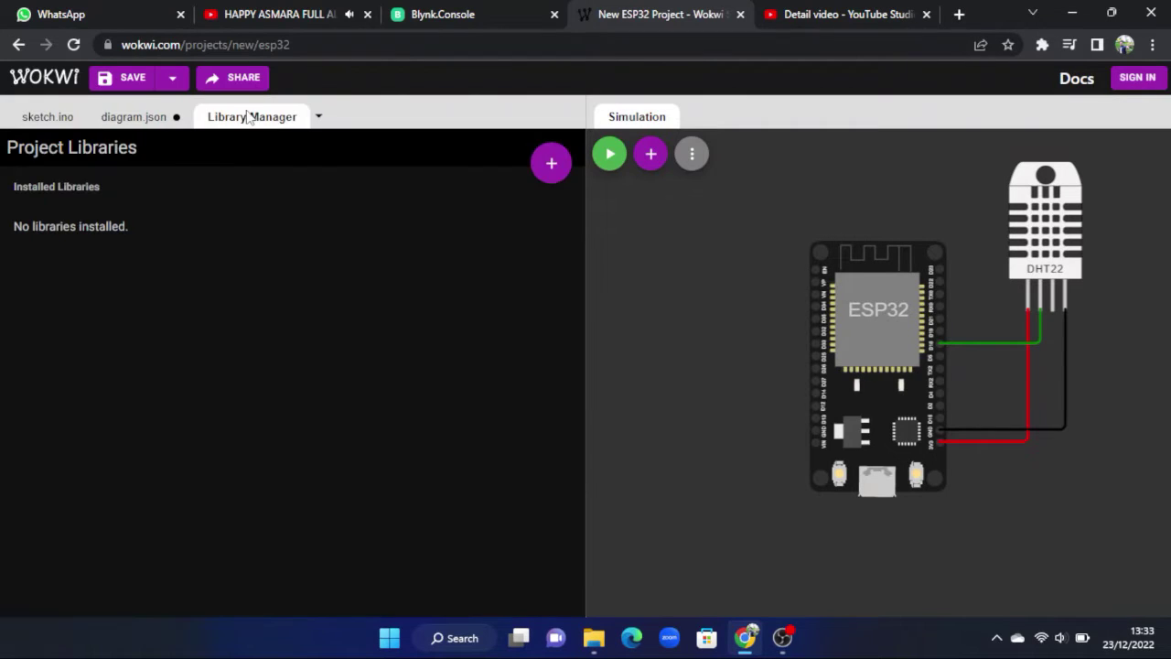
{"action": "left_click", "coordinate": [550, 174]}
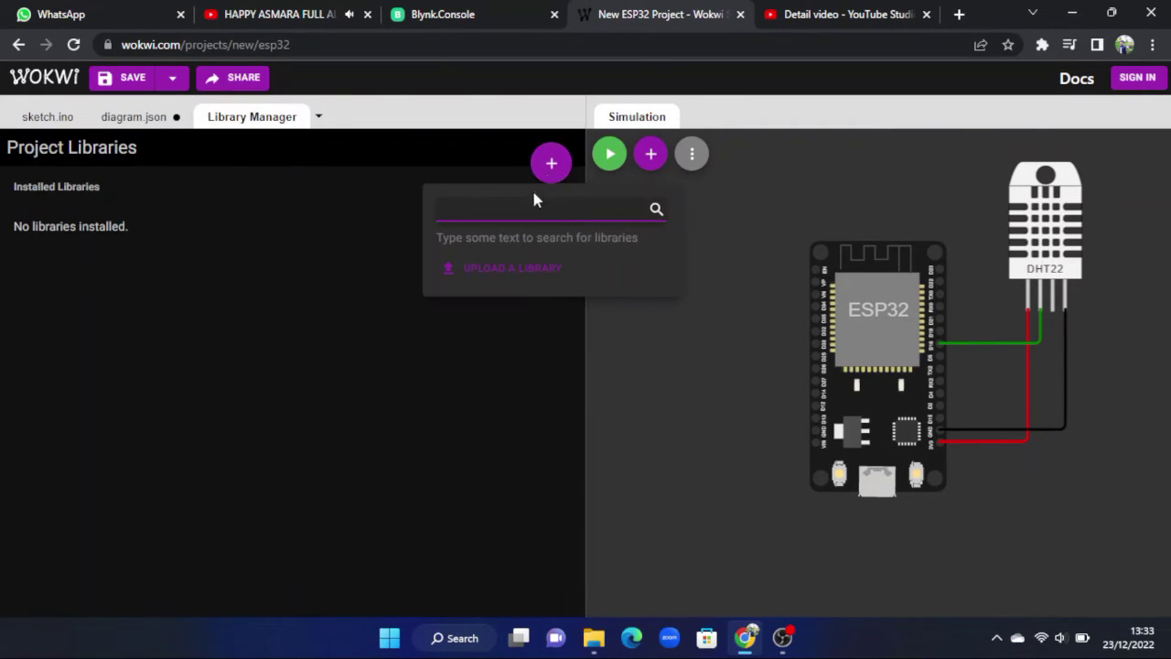
{"action": "type", "text": "b"}
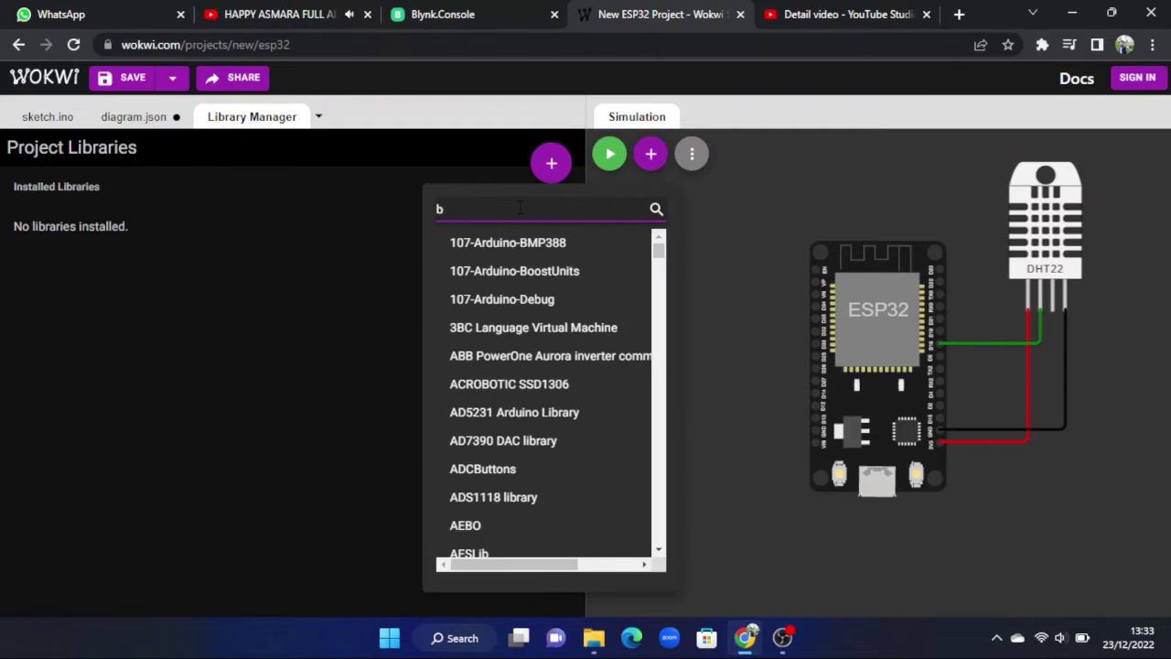
{"action": "type", "text": "ly"}
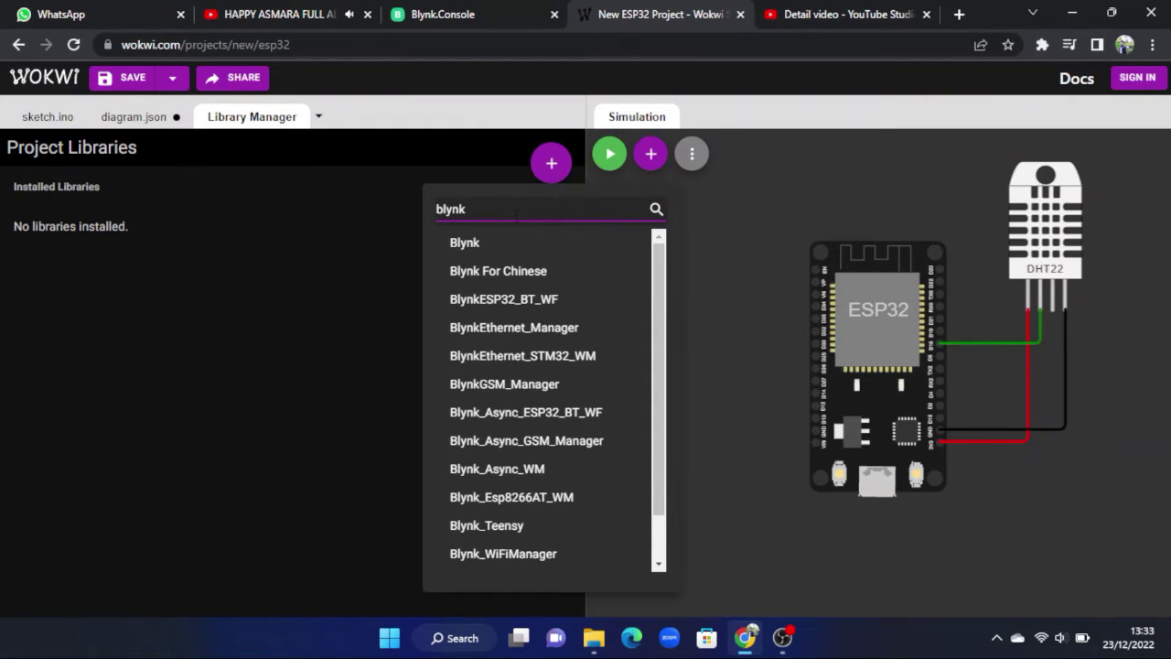
{"action": "type", "text": "nk"}
{"action": "left_click", "coordinate": [467, 242]}
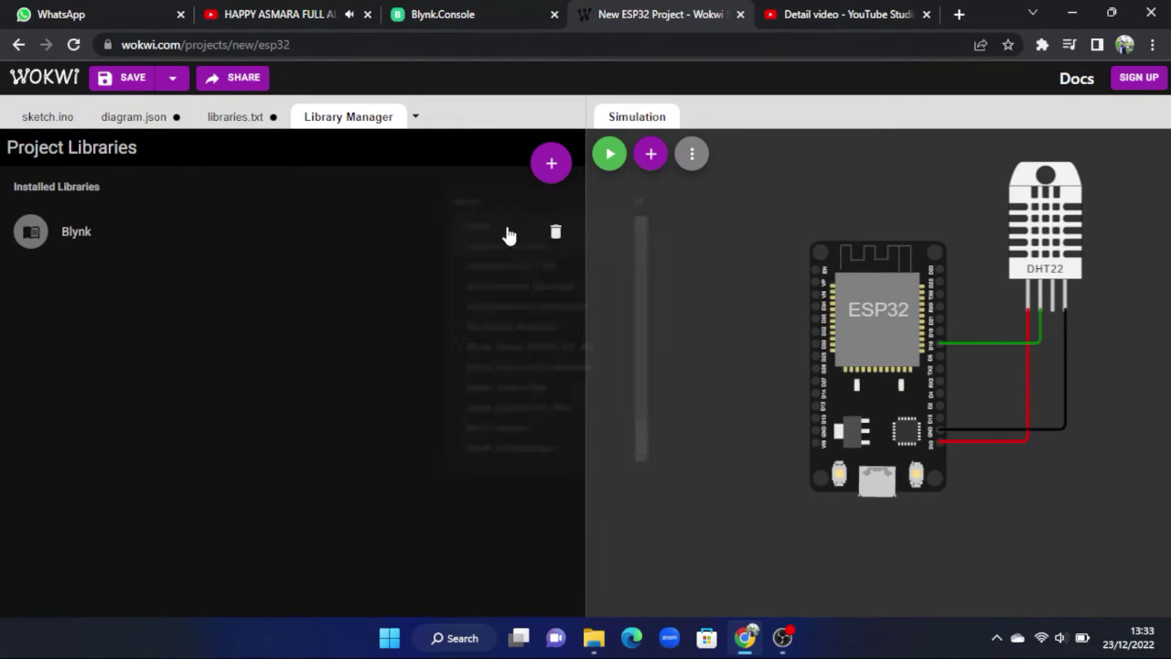
Search the project libraries for dht and add the DHT12 sensor library.
{"action": "left_click", "coordinate": [552, 169]}
{"action": "type", "text": "dht"}
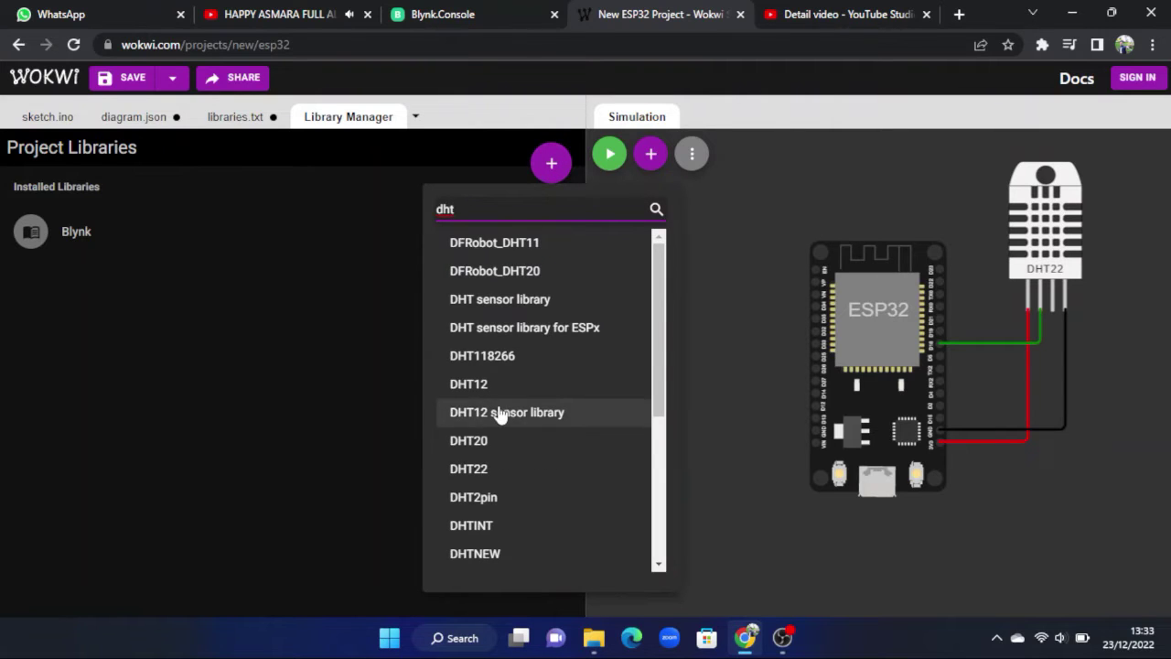
{"action": "left_click", "coordinate": [499, 412]}
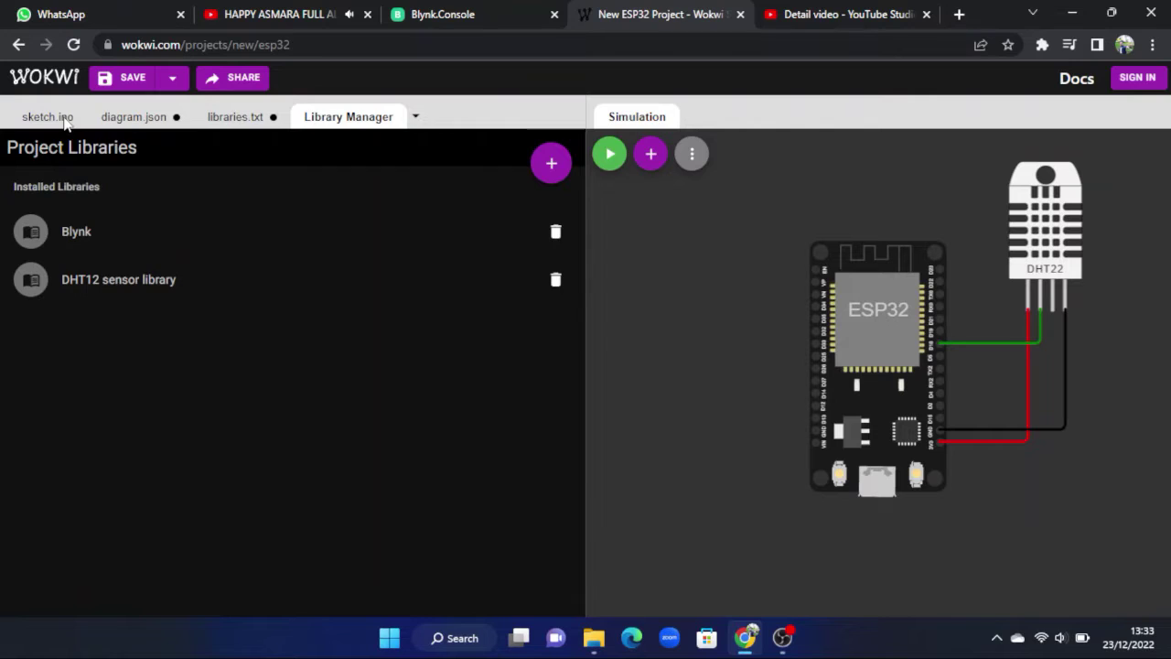
Insert two blank lines above void setup() in sketch.ino and put the cursor on the first line.
{"action": "left_click", "coordinate": [55, 117]}
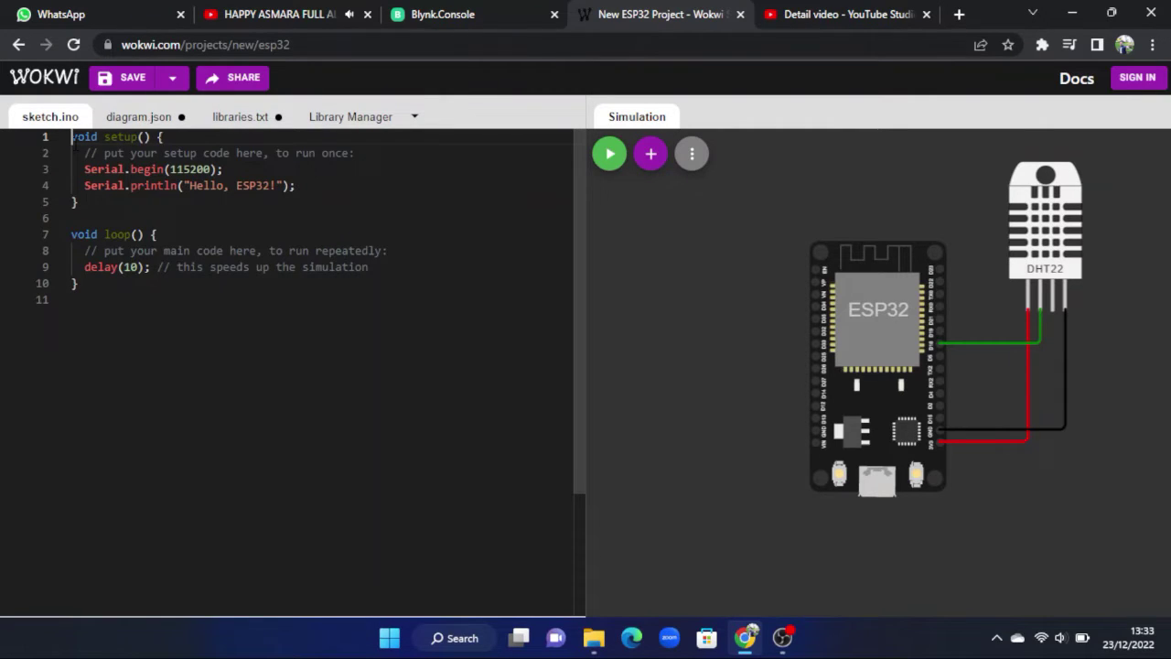
{"action": "key", "text": "Return"}
{"action": "key", "text": "Return"}
{"action": "key", "text": "Up"}
{"action": "key", "text": "Up"}
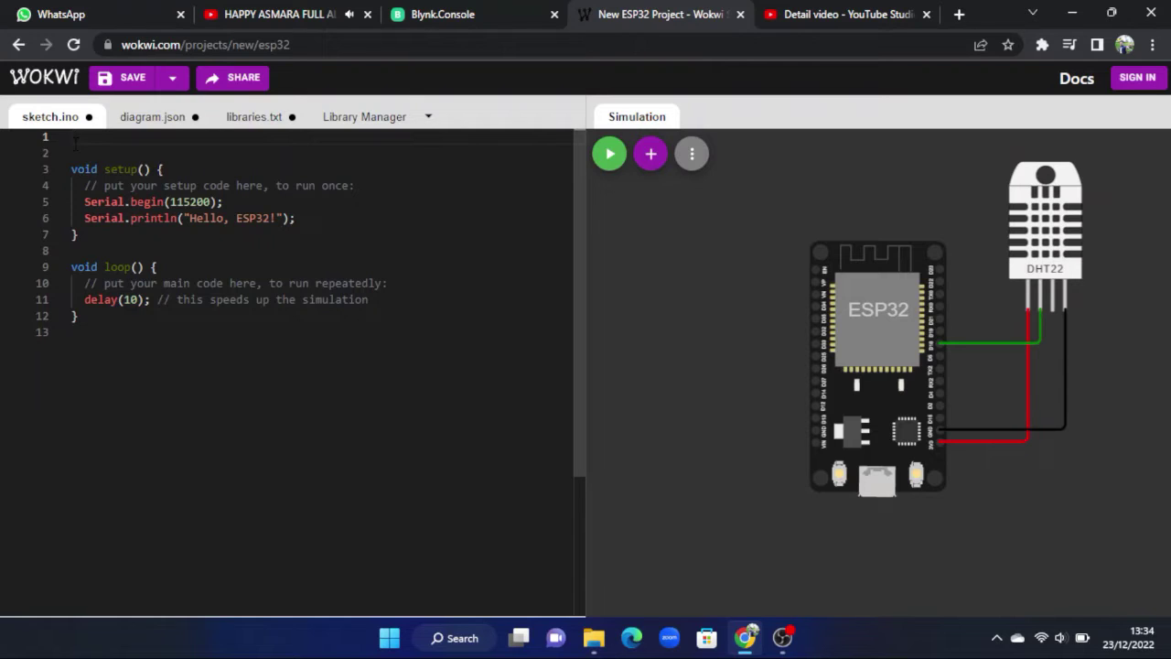
Switch to the Blynk console, start creating a new device from a template and open the list of templates.
{"action": "left_click", "coordinate": [437, 11]}
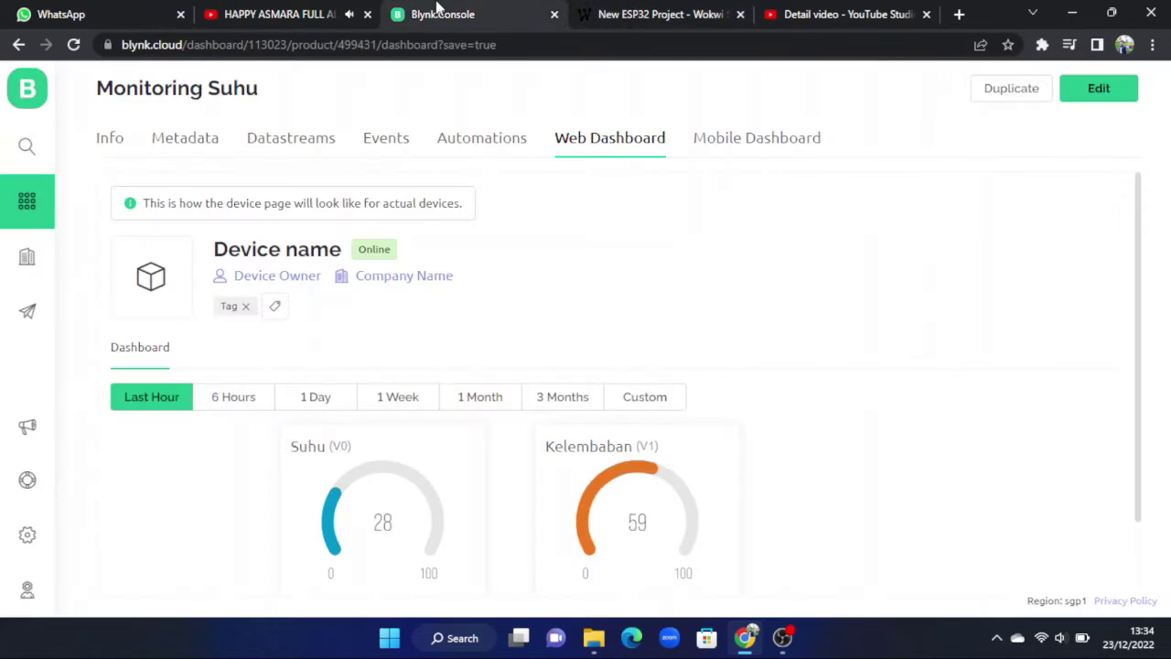
{"action": "left_click", "coordinate": [30, 201]}
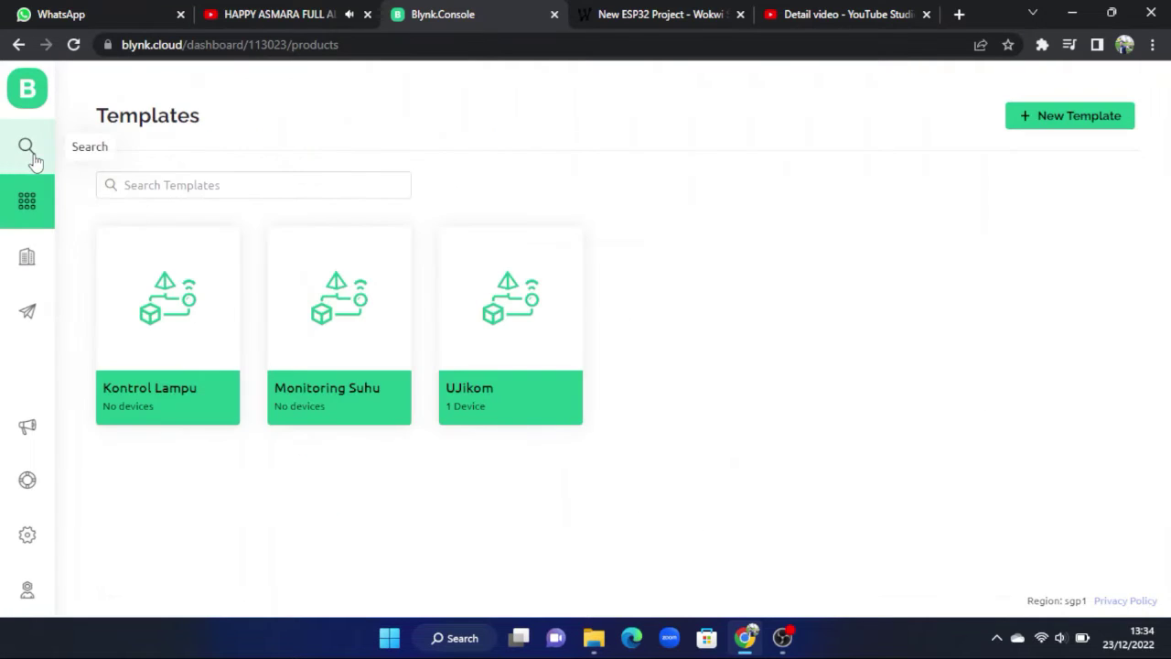
{"action": "left_click", "coordinate": [33, 156]}
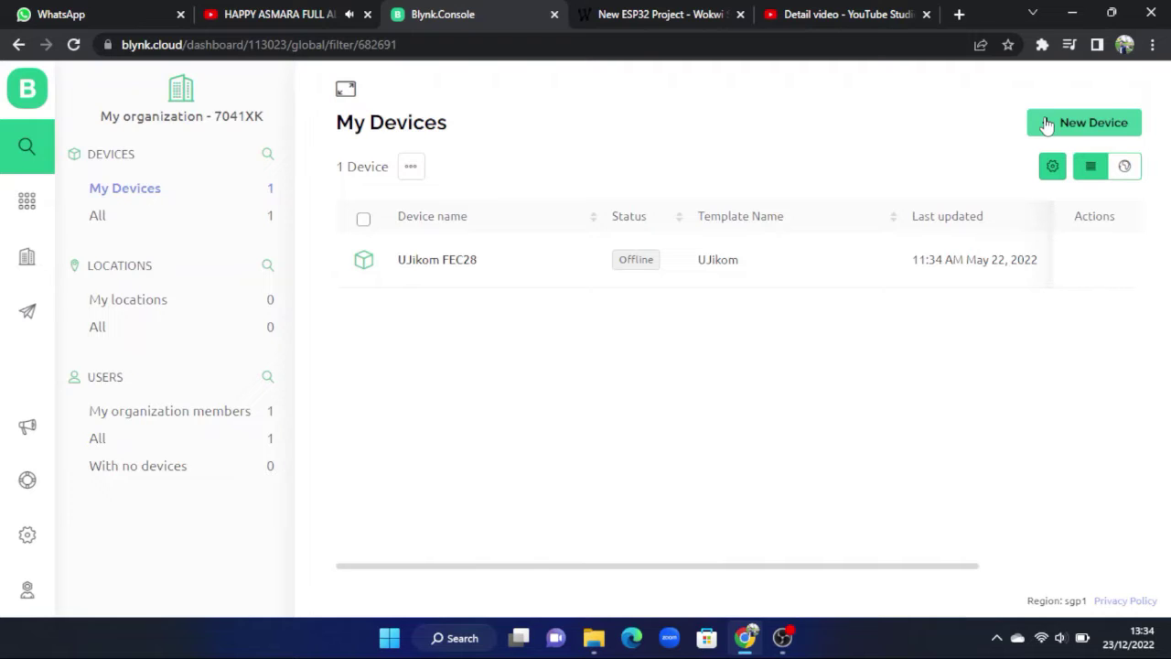
{"action": "left_click", "coordinate": [1046, 125]}
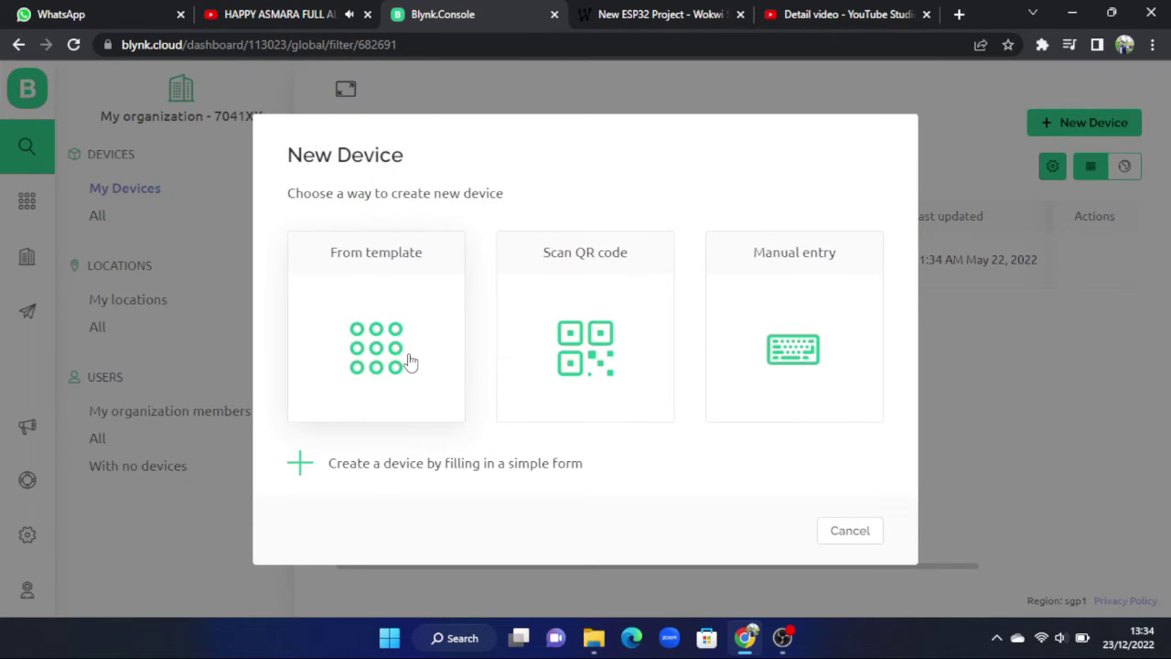
{"action": "left_click", "coordinate": [409, 362]}
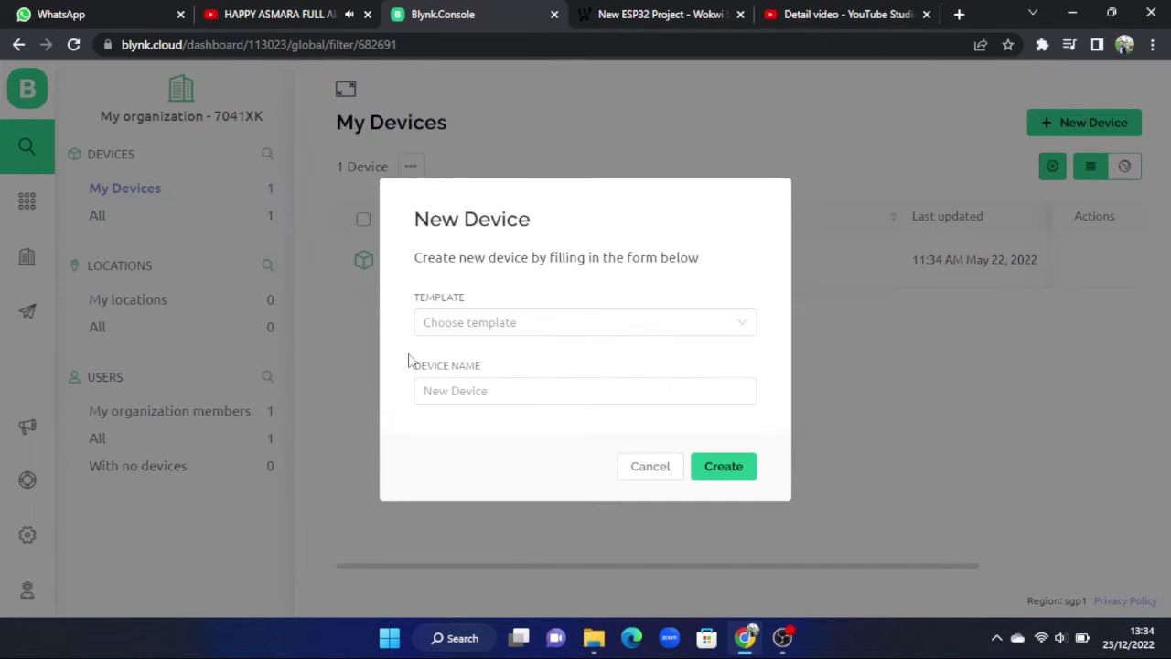
{"action": "left_click", "coordinate": [473, 325]}
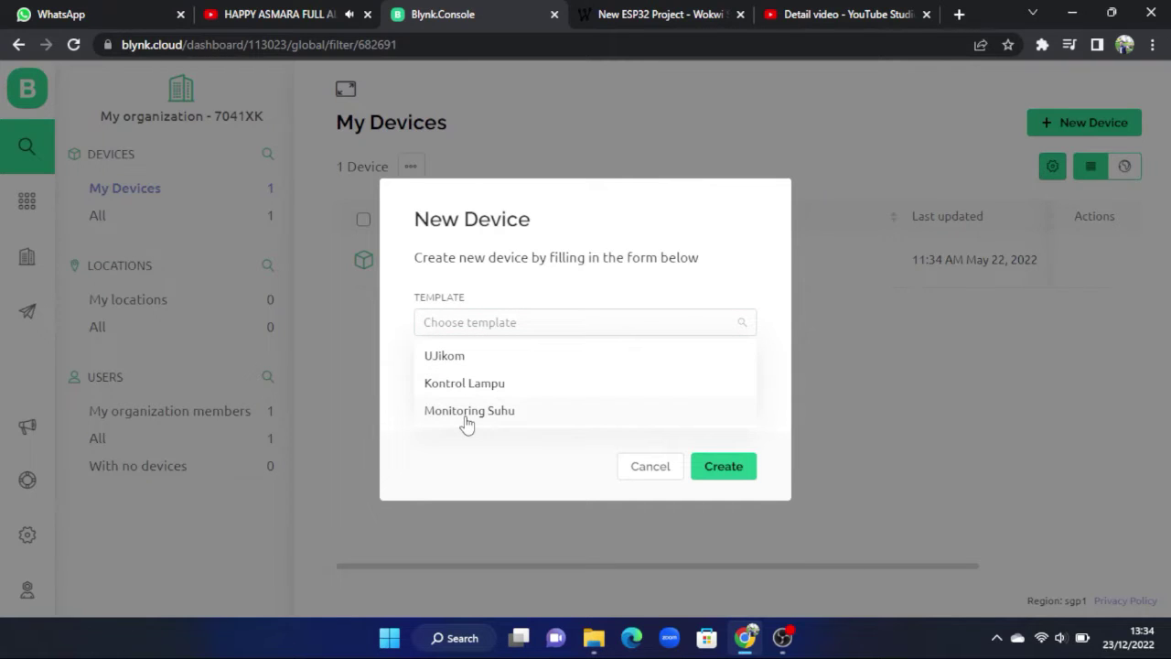